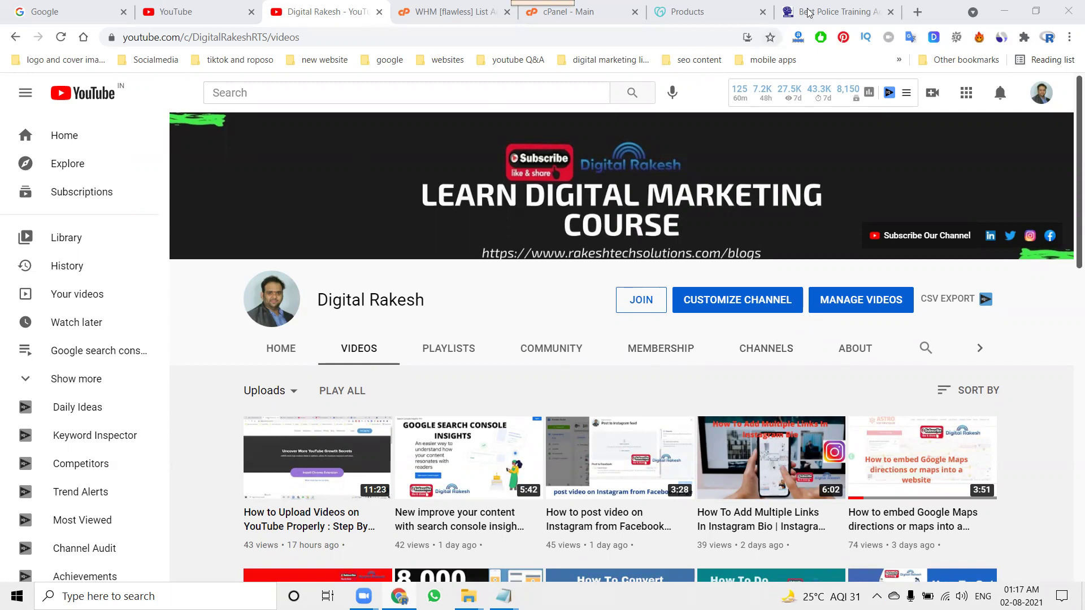
# Select and copy the iomacademyhyderabad.com name from GoDaddy's Products domain list.
pyautogui.click(716, 13)
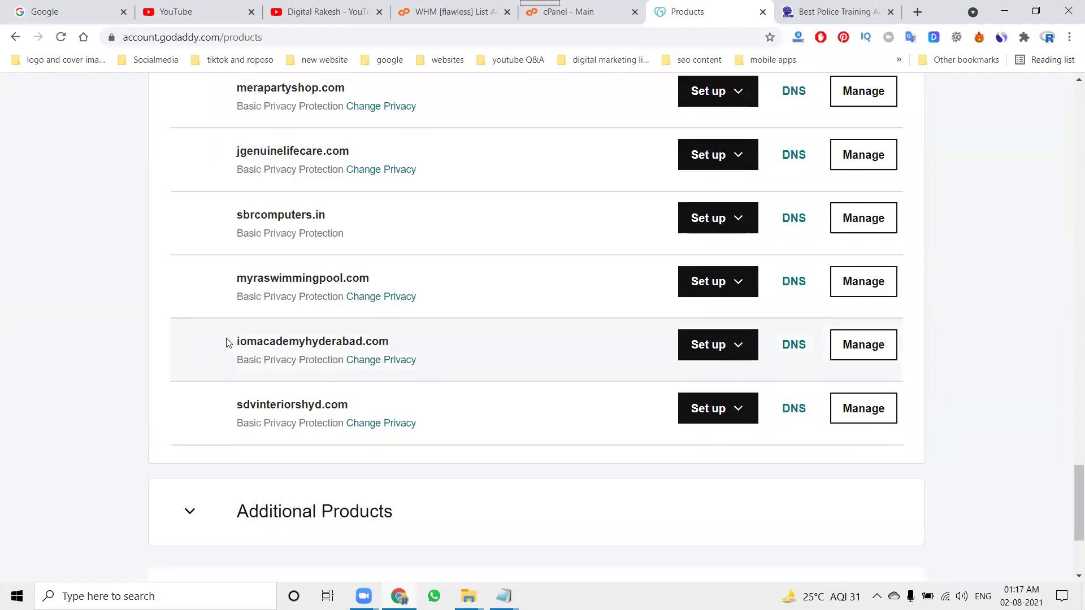
pyautogui.moveTo(229, 343); pyautogui.dragTo(386, 344)
pyautogui.hotkey('ctrl', 'c')
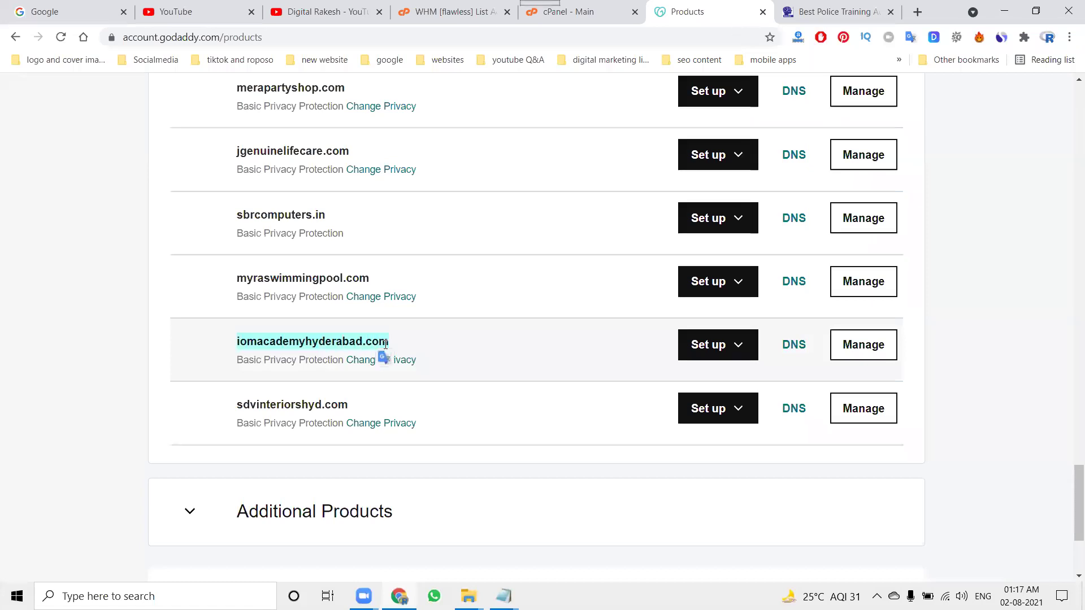
# Create subdomain iomacademyhyderabad.com under rakeshseoservices.co.in with its auto-filled document root.
pyautogui.click(604, 11)
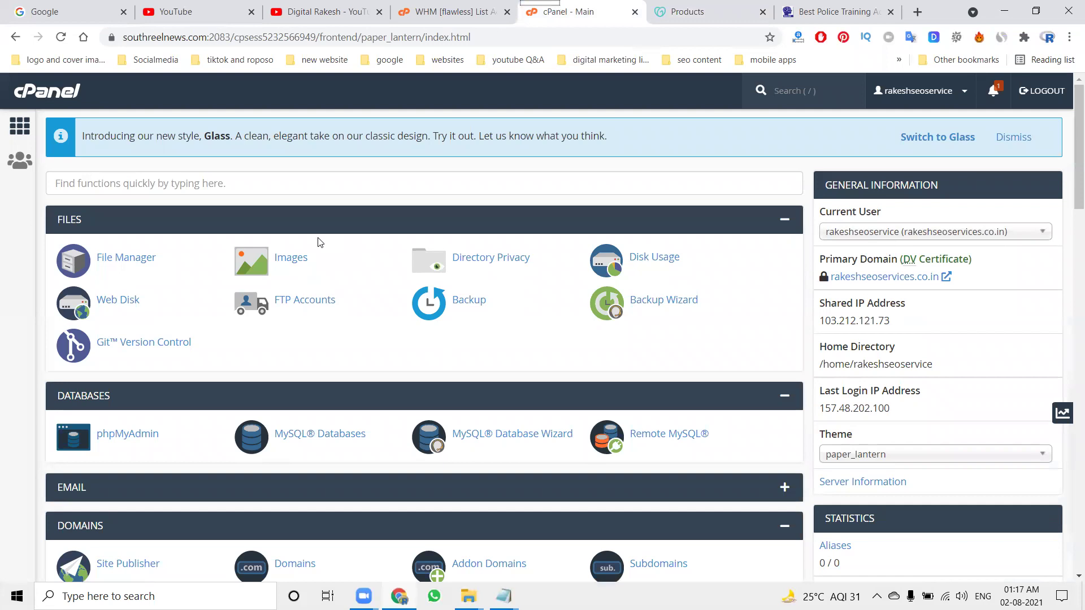
pyautogui.scroll(-2, 318, 242)
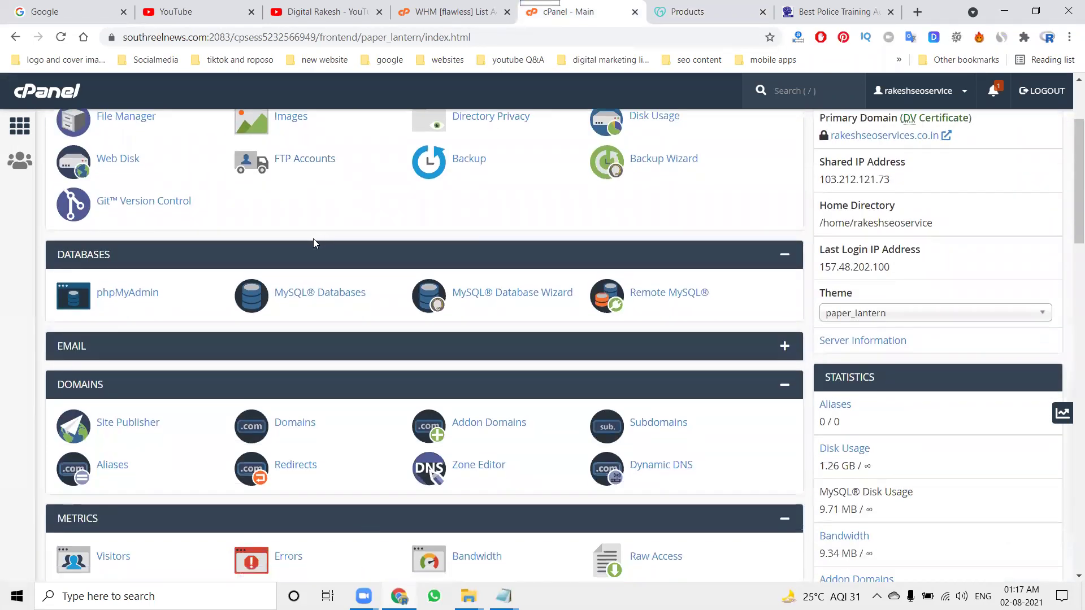
pyautogui.click(646, 432)
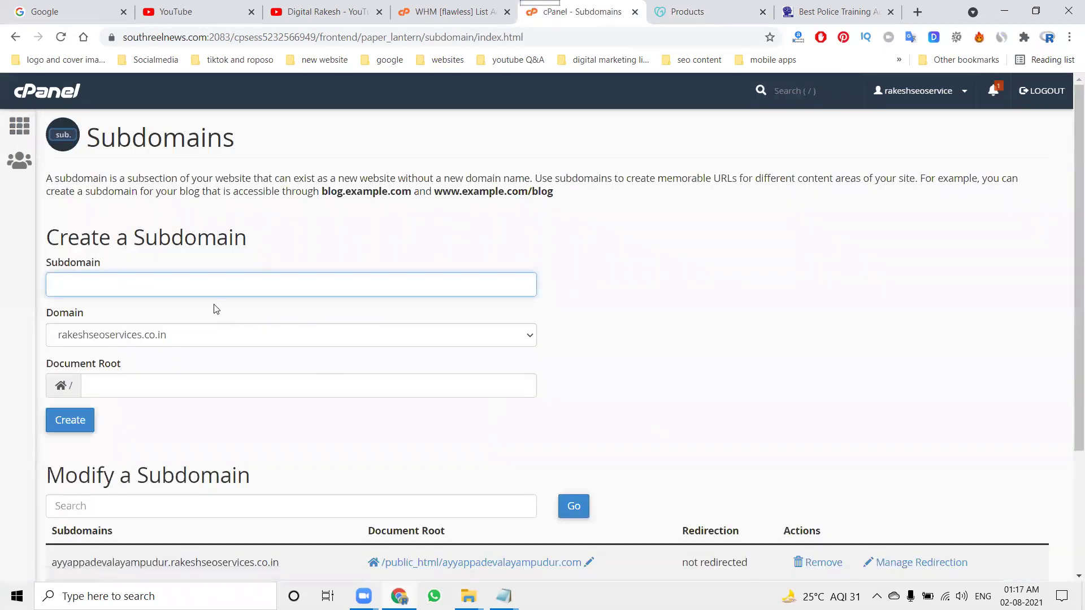
pyautogui.hotkey('ctrl', 'v')
pyautogui.click(109, 385)
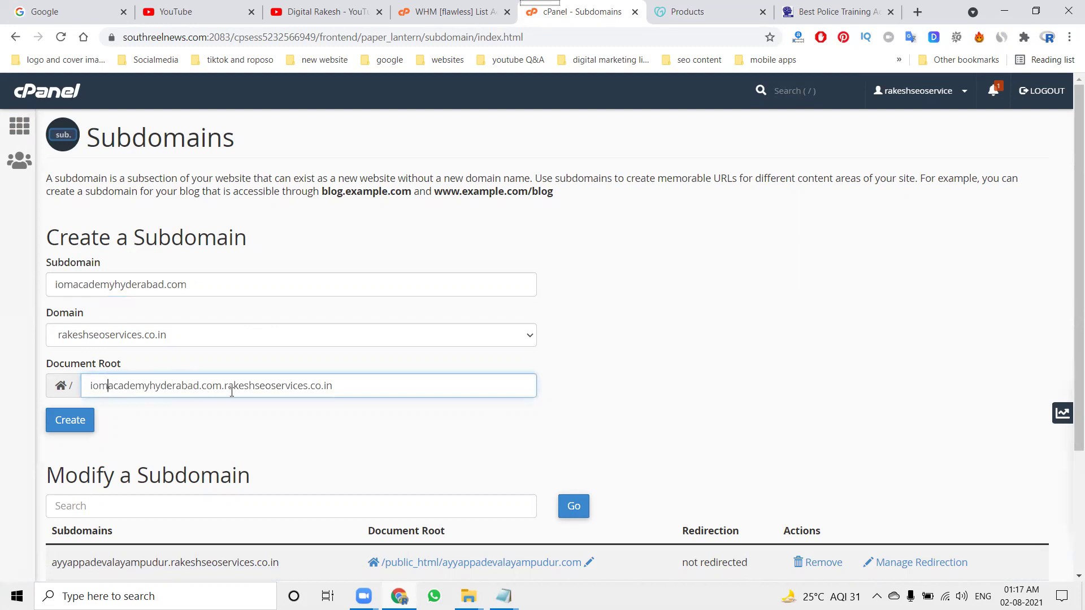
pyautogui.click(73, 430)
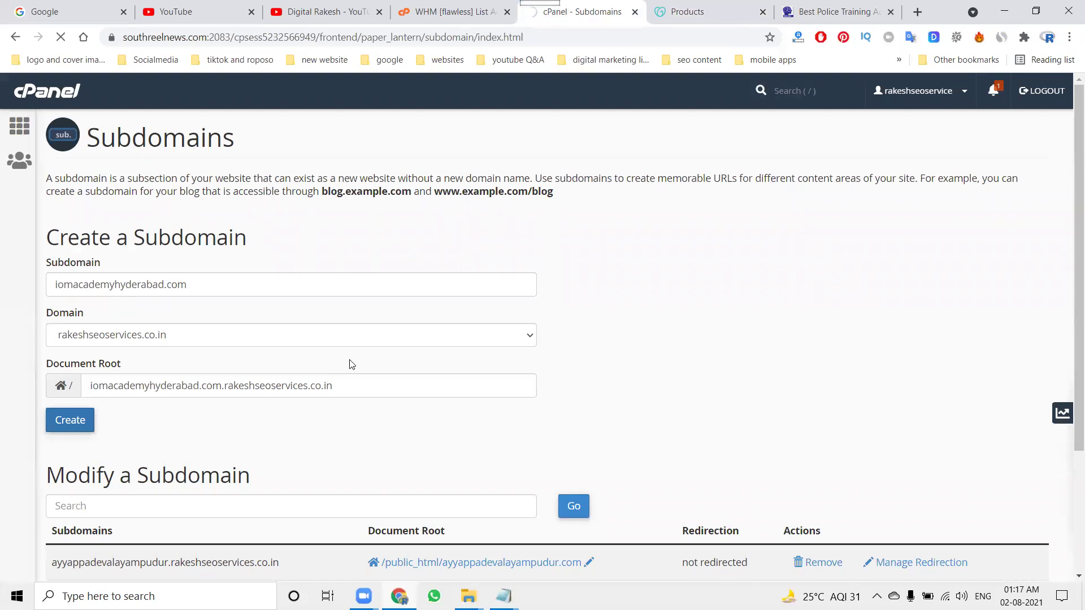
pyautogui.scroll(-1, 351, 364)
pyautogui.scroll(1, 349, 365)
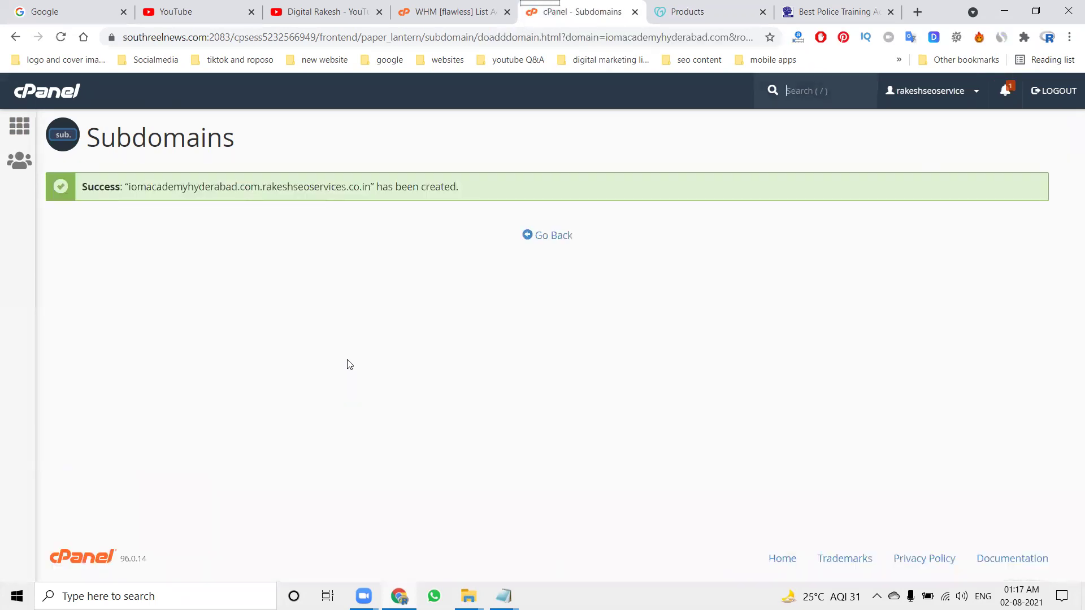
# Open the new subdomain's document root in File Manager in a new tab, showing only cgi-bin.
pyautogui.click(541, 237)
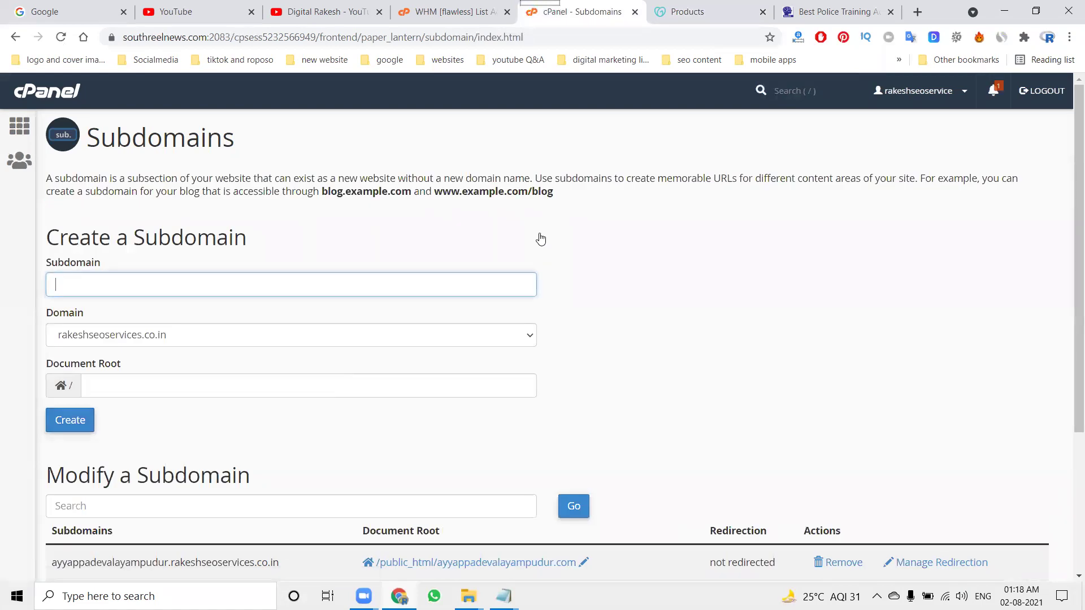
pyautogui.scroll(-1, 540, 238)
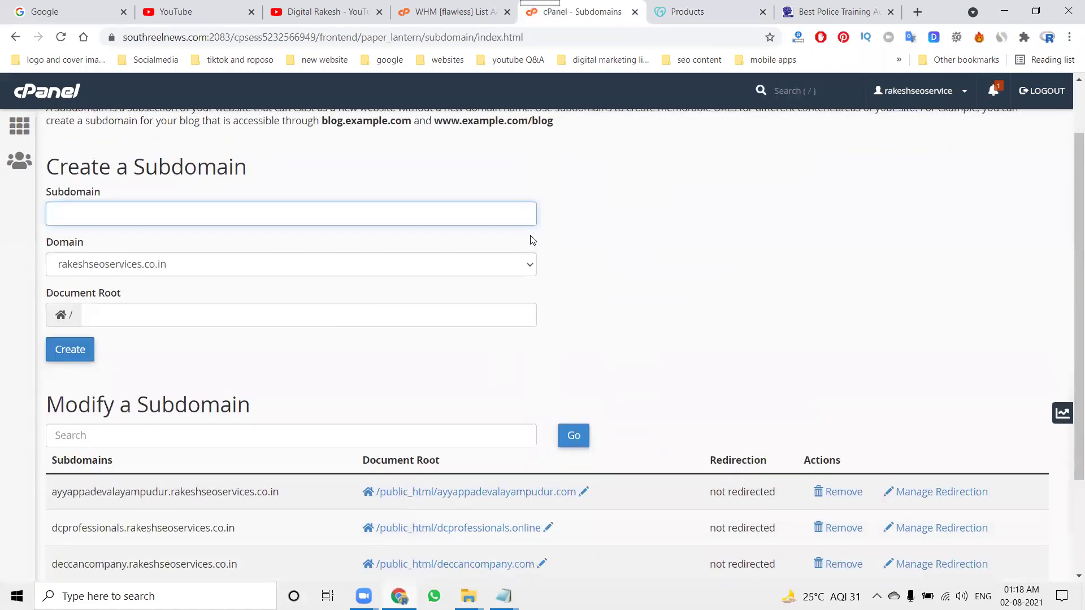
pyautogui.scroll(-2, 503, 253)
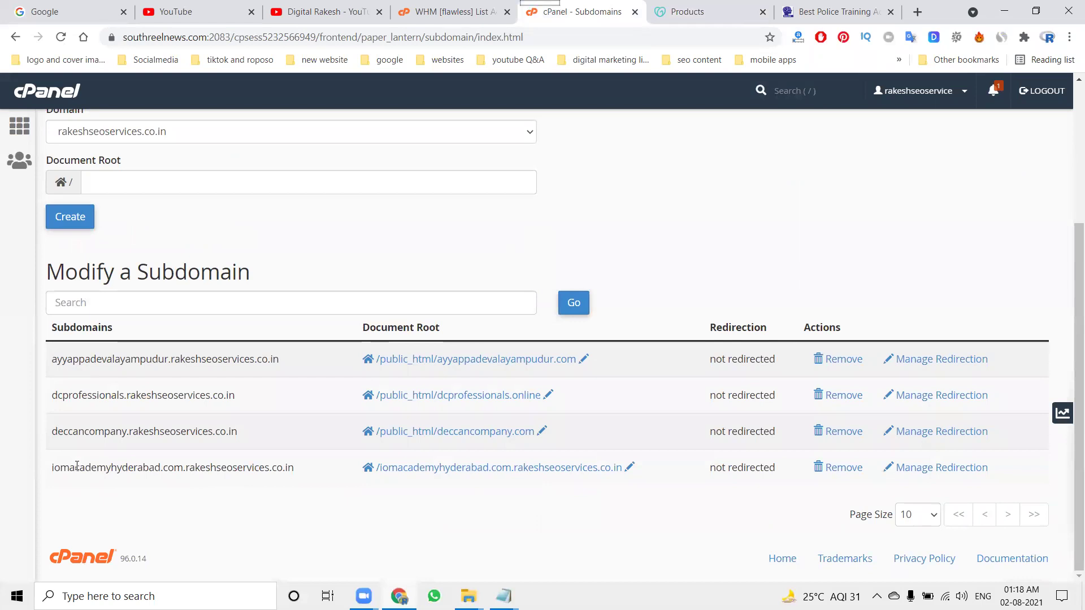
pyautogui.rightClick(416, 474)
pyautogui.click(482, 297)
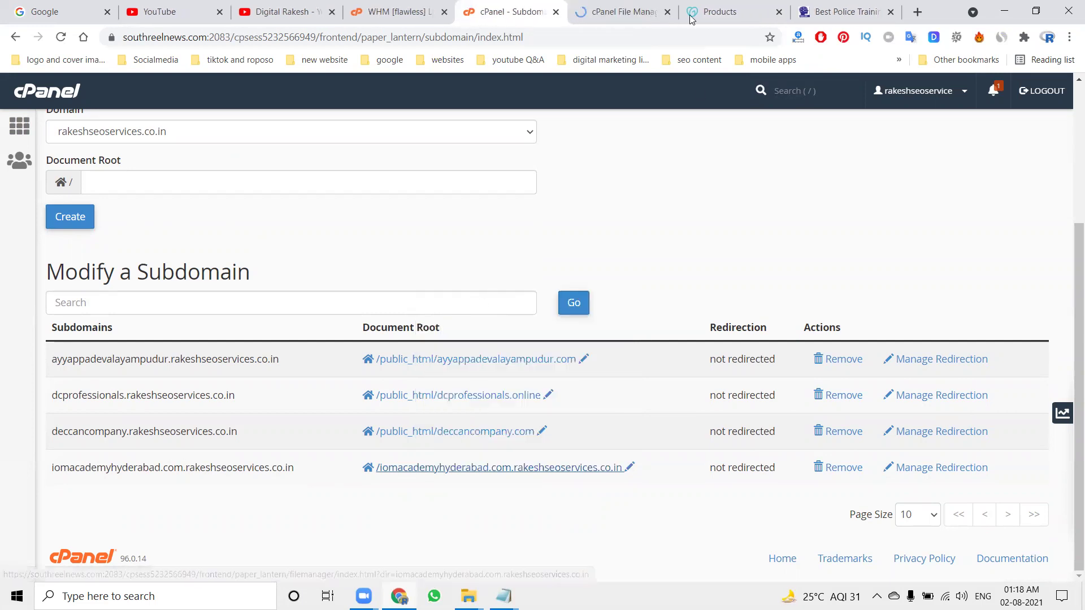
pyautogui.click(622, 12)
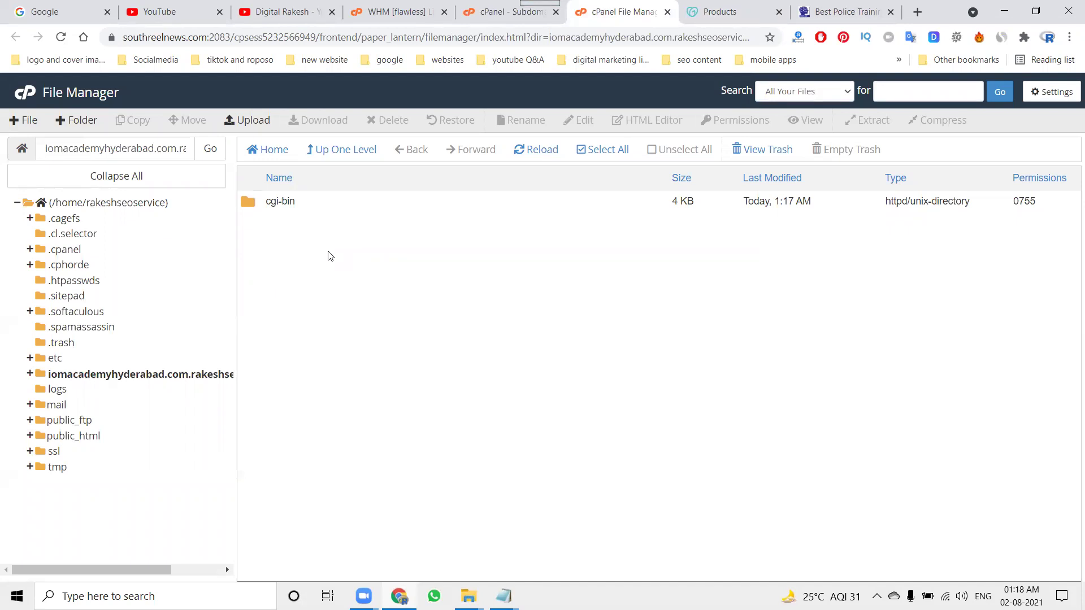
# Load iomacademyhyderabad.com in a new Chrome tab, which fails with DNS_PROBE_FINISHED_NXDOMAIN.
pyautogui.click(723, 11)
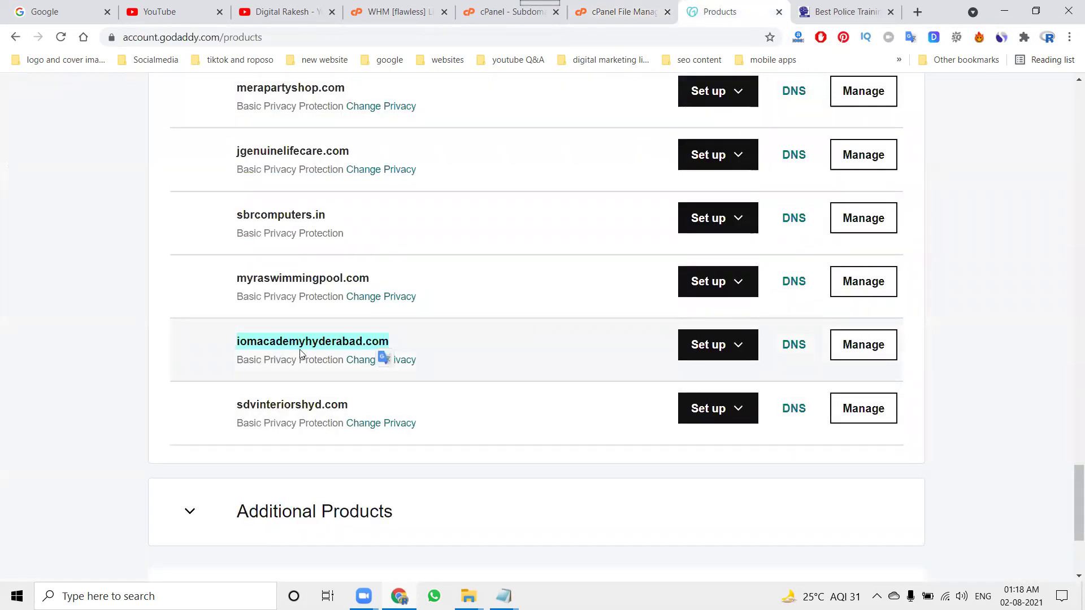
pyautogui.click(917, 12)
pyautogui.hotkey('ctrl', 'v')
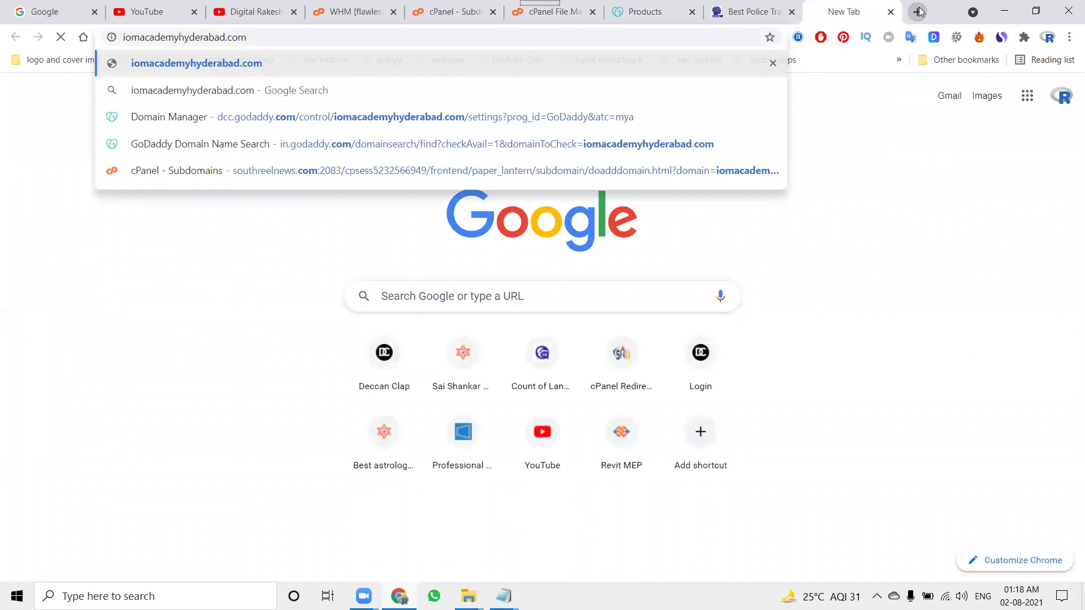
pyautogui.press('Return')
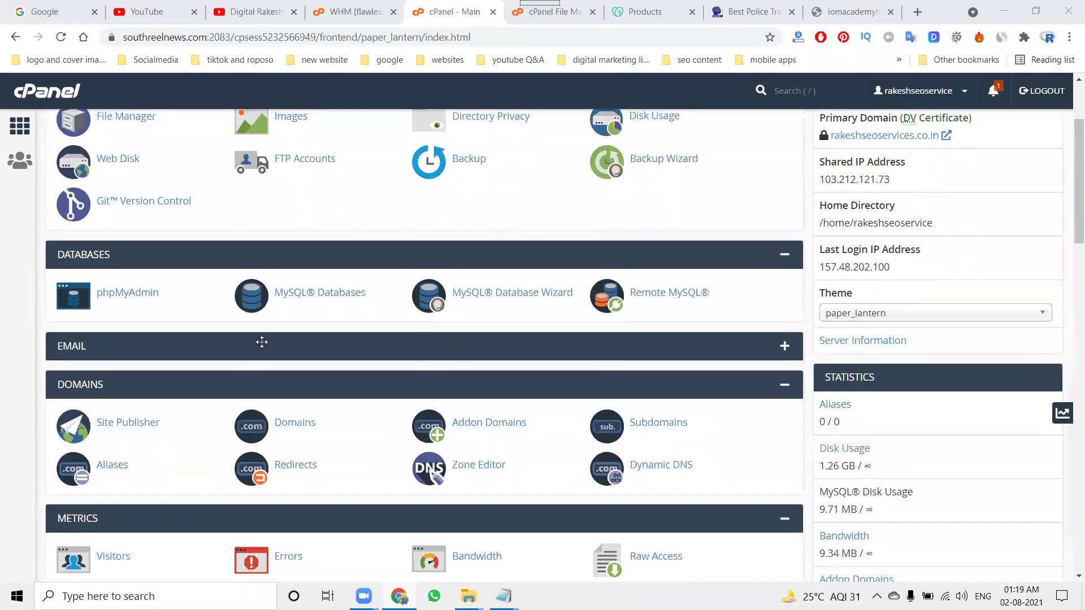
pyautogui.scroll(-3, 256, 341)
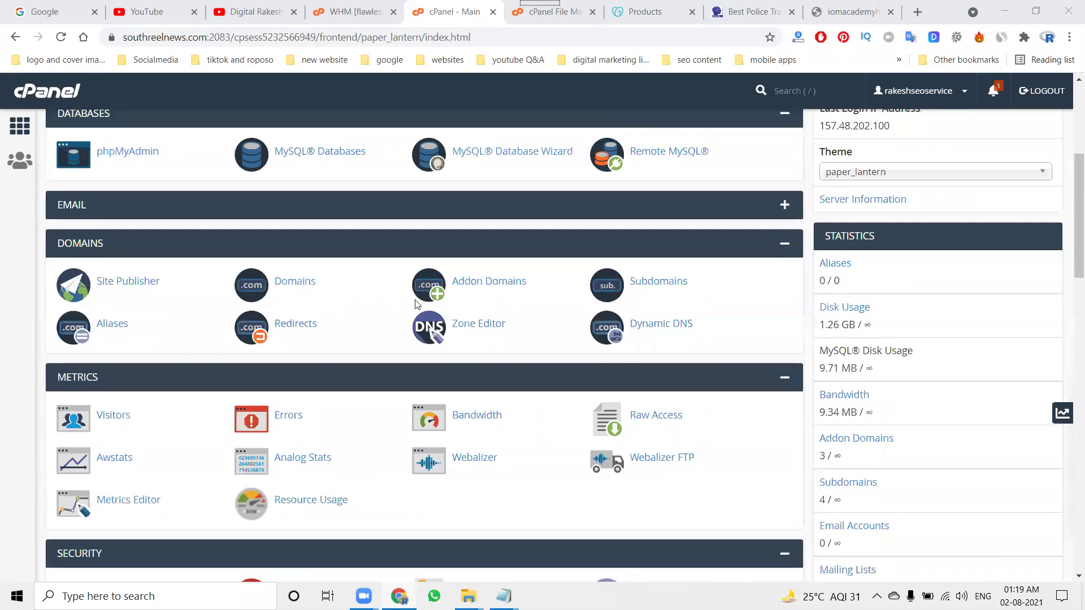
# Open Addon Domains and copy the iomacademyhyderabad.com address from the test tab.
pyautogui.click(475, 281)
pyautogui.click(475, 281)
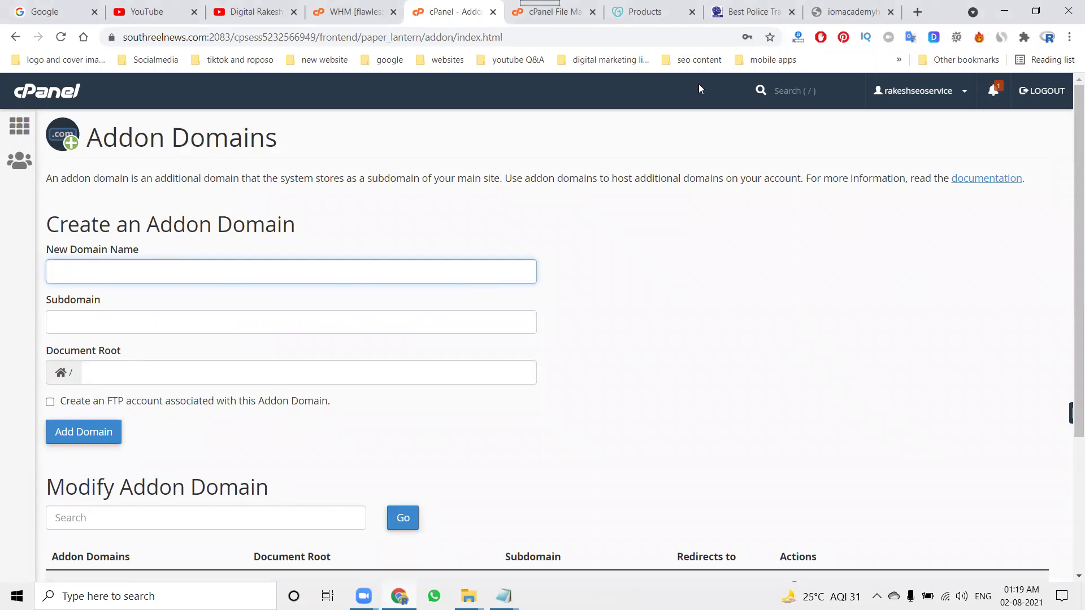
pyautogui.click(853, 12)
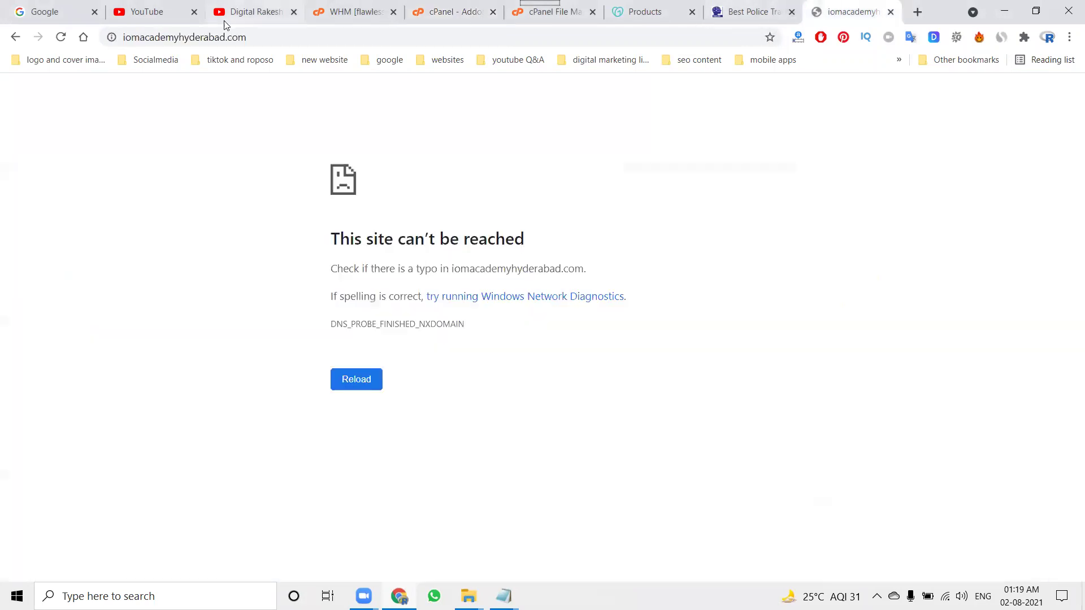
pyautogui.click(284, 36)
pyautogui.click(307, 34)
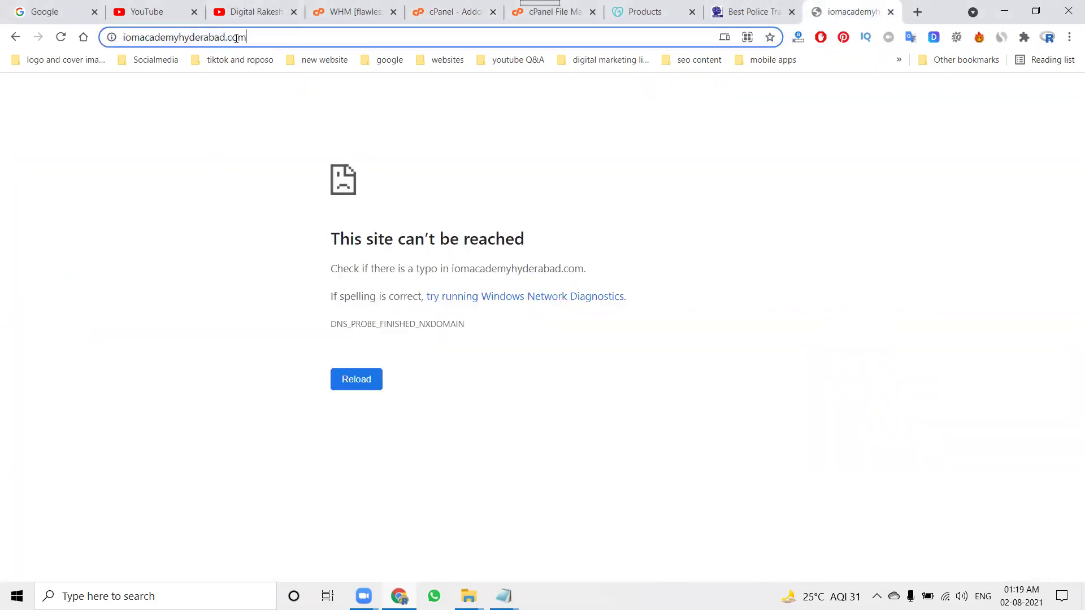
pyautogui.moveTo(247, 38); pyautogui.dragTo(124, 38)
pyautogui.hotkey('ctrl', 'c')
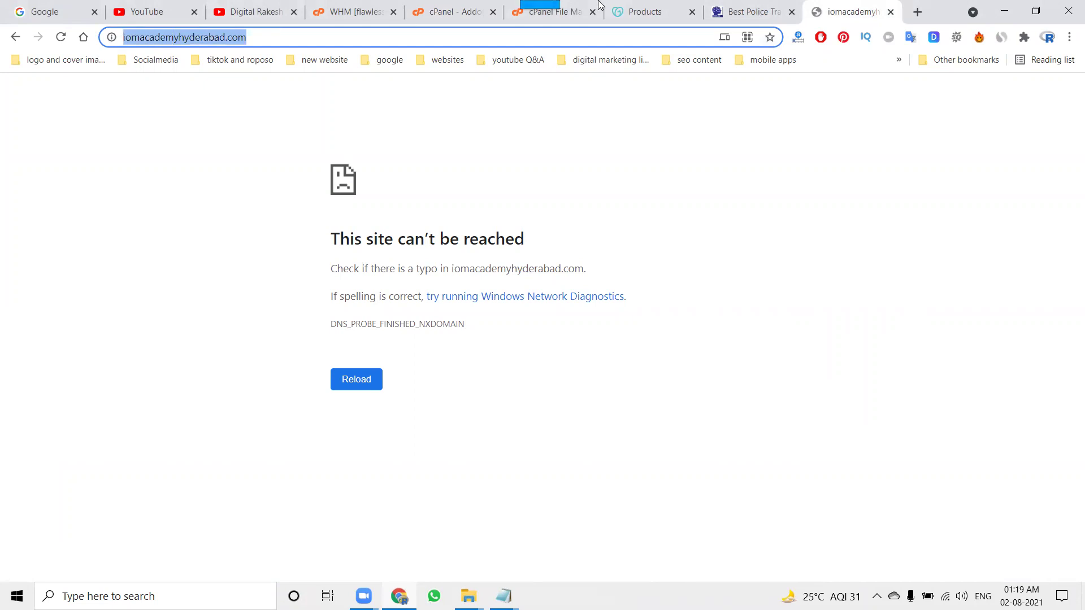
# Enter iomacademyhyderabad.com as the new addon domain, stripping the prefix and trailing slash.
pyautogui.click(542, 13)
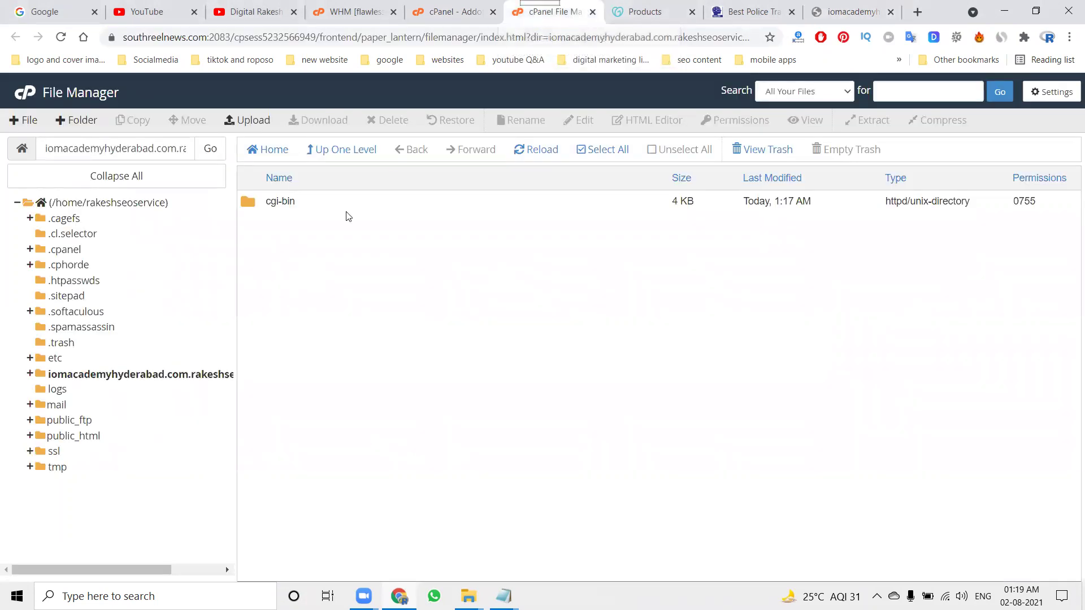
pyautogui.hotkey('ctrl', 'shift', 'Tab')
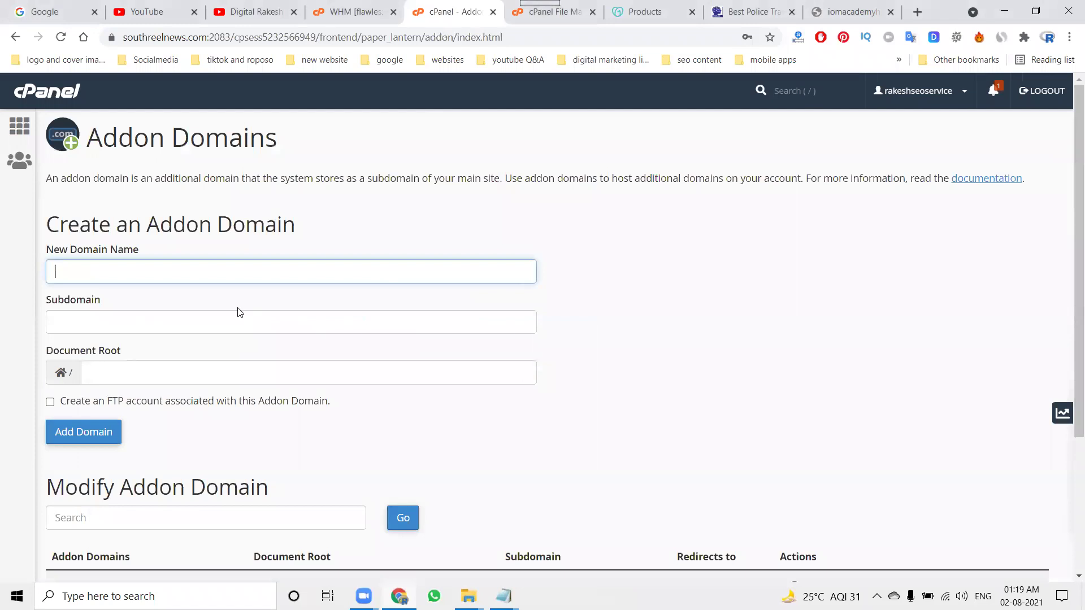
pyautogui.hotkey('ctrl', 'v')
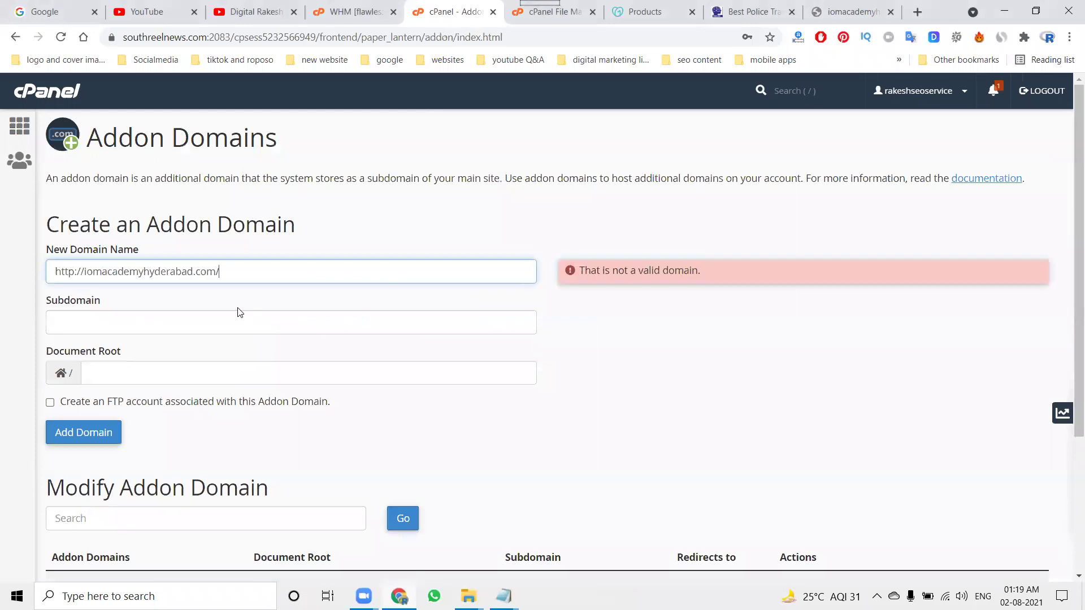
pyautogui.click(85, 273)
pyautogui.press('BackSpace')
pyautogui.press('BackSpace')
pyautogui.press('BackSpace')
pyautogui.press('BackSpace')
pyautogui.press('BackSpace')
pyautogui.press('BackSpace')
pyautogui.press('BackSpace')
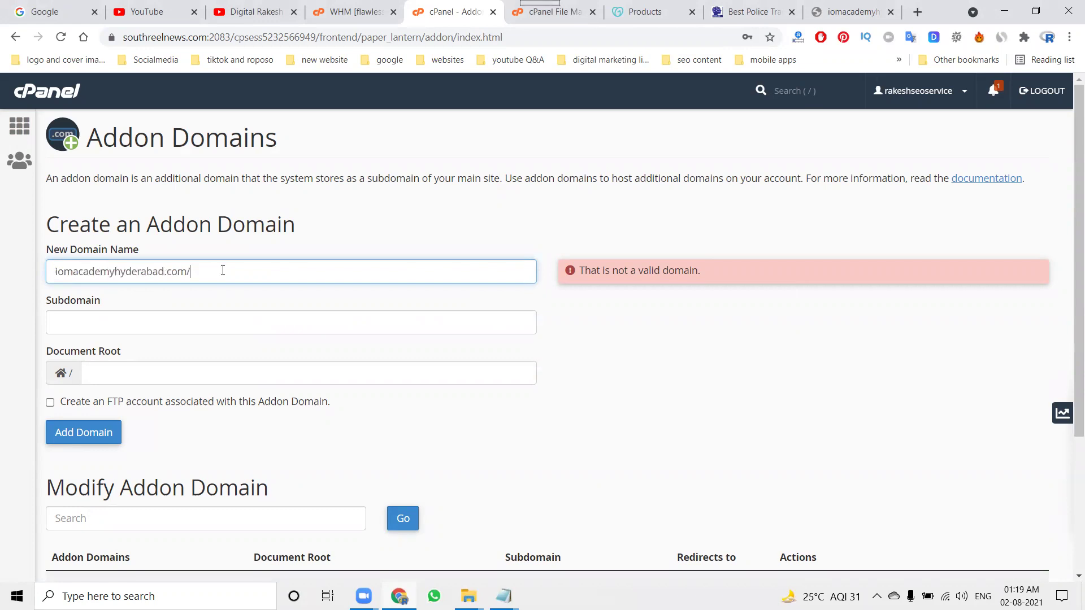
pyautogui.press('BackSpace')
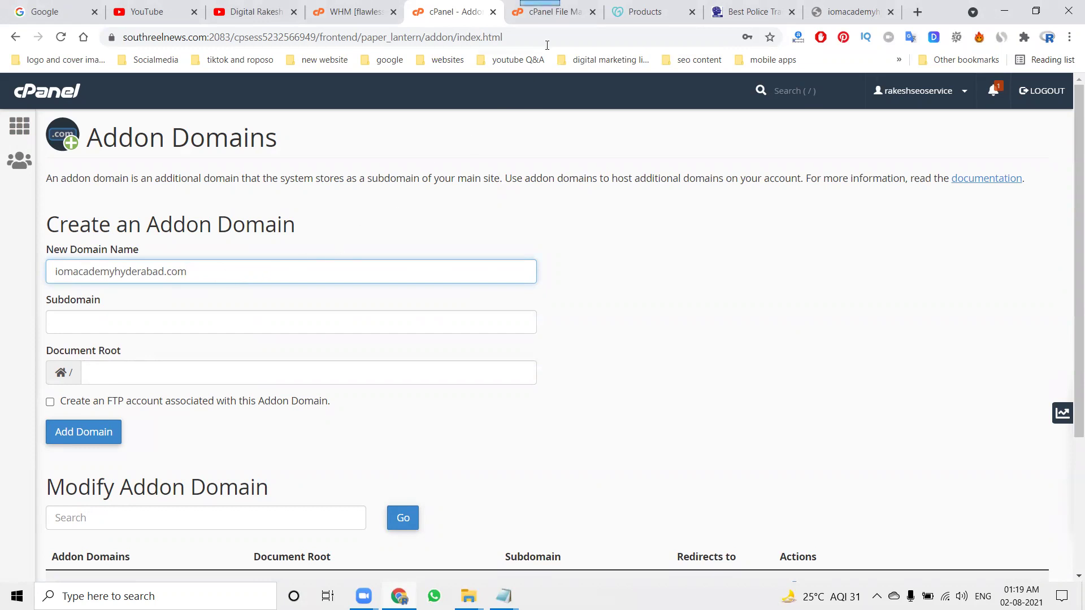
pyautogui.click(536, 22)
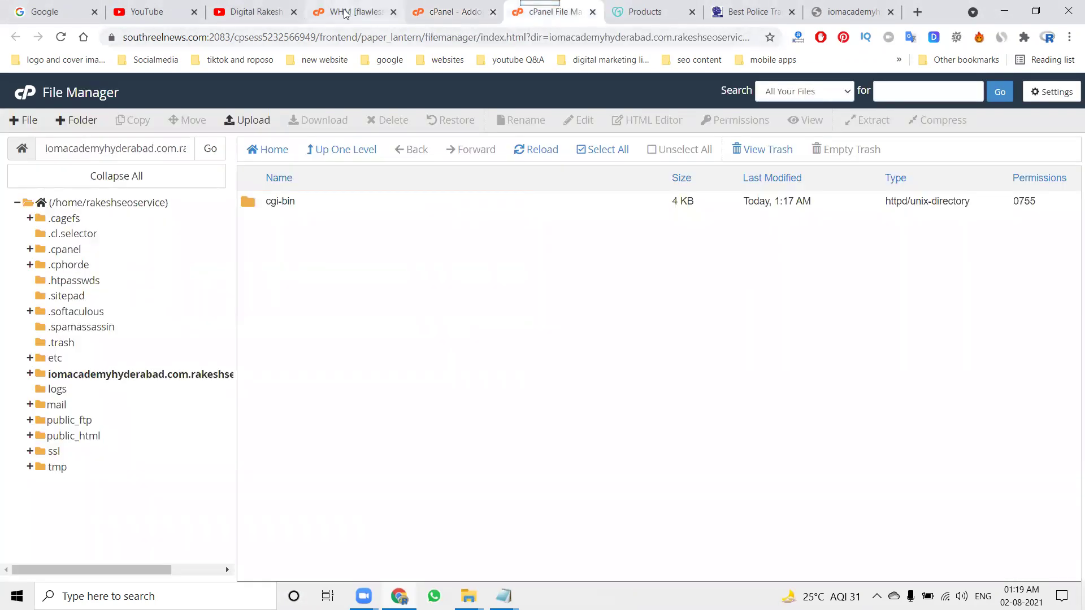
pyautogui.click(447, 14)
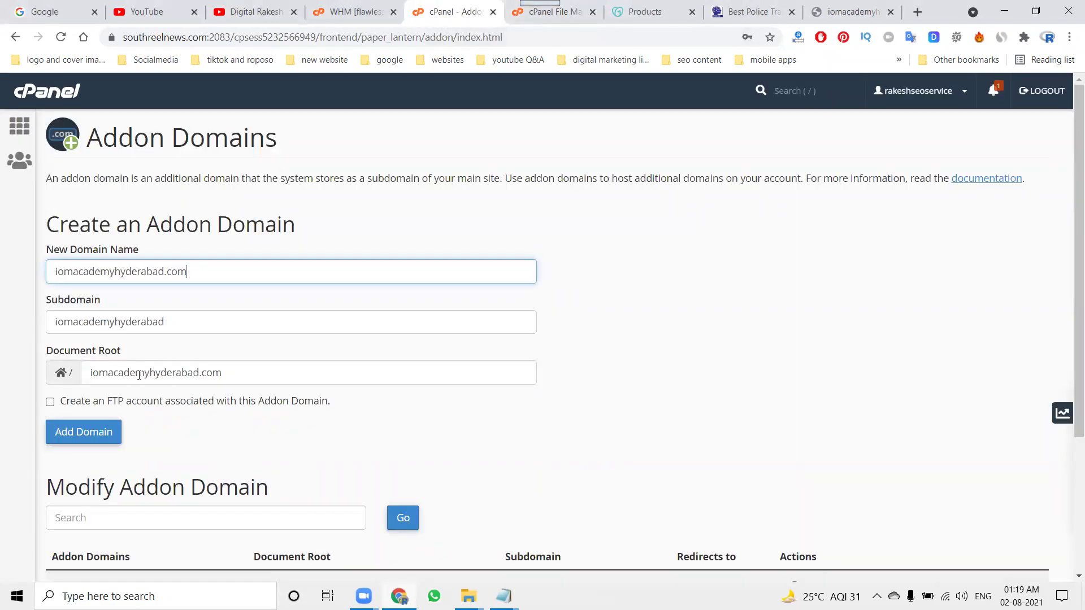
# Add addon domain iomacademyhyderabad.com with an FTP account, entering its password in both fields.
pyautogui.click(50, 399)
pyautogui.scroll(-3, 51, 404)
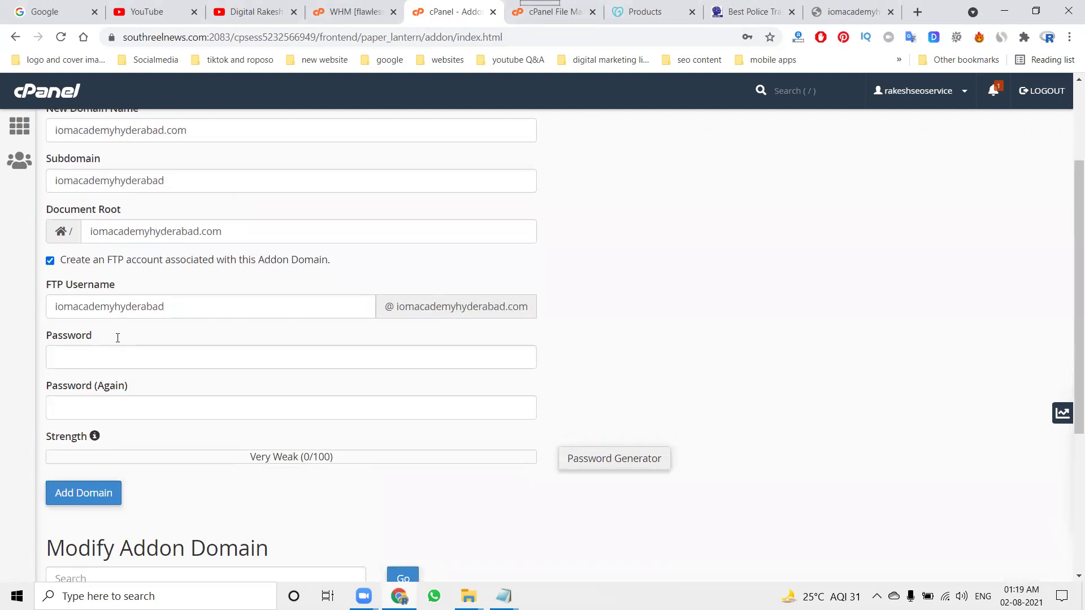
pyautogui.click(123, 308)
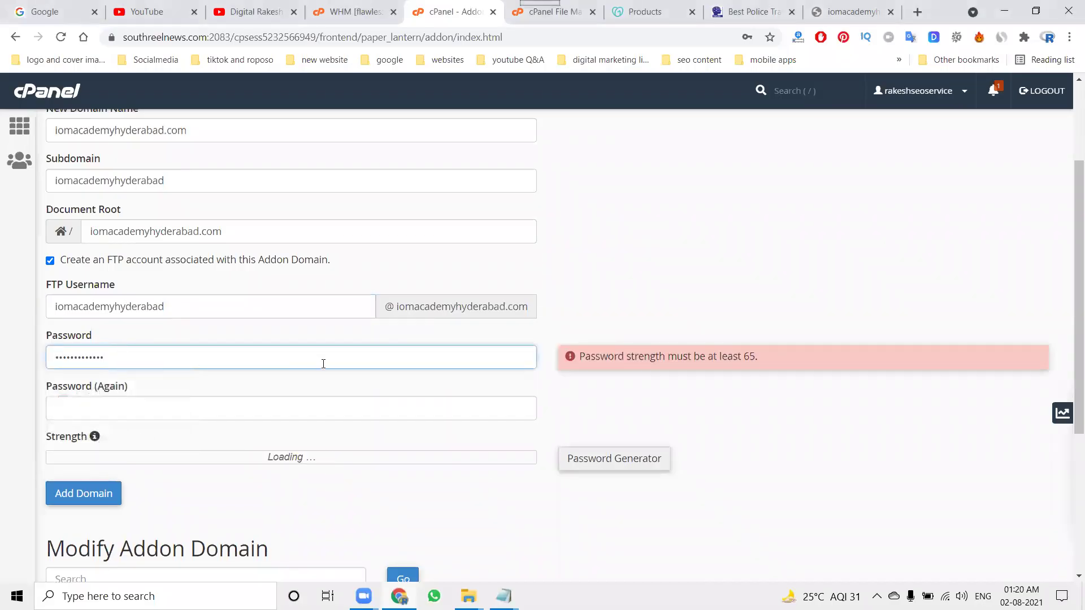
pyautogui.click(291, 402)
pyautogui.hotkey('ctrl', 'v')
pyautogui.click(702, 335)
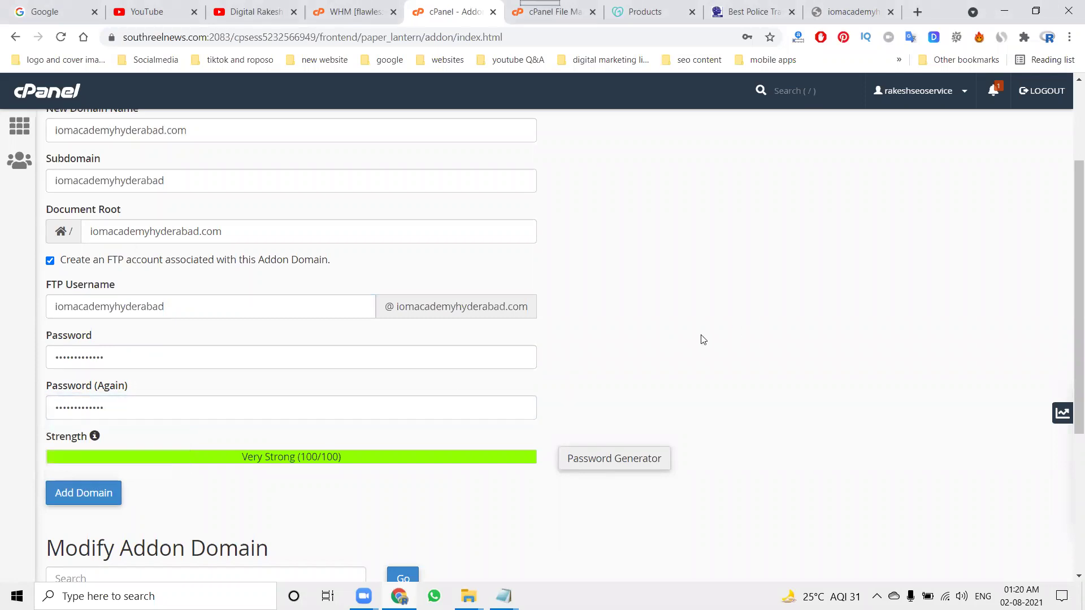
pyautogui.click(83, 499)
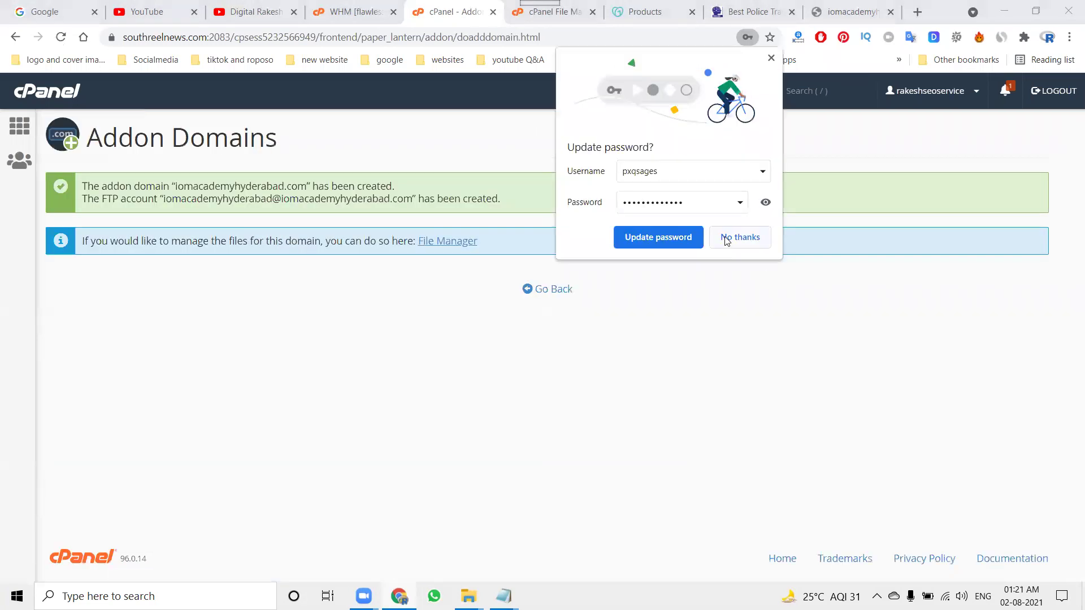
# Decline saving the password, then copy the iomacademyhyderabad.com.rakeshseoservices.co.in path from the Subdomains list.
pyautogui.click(727, 238)
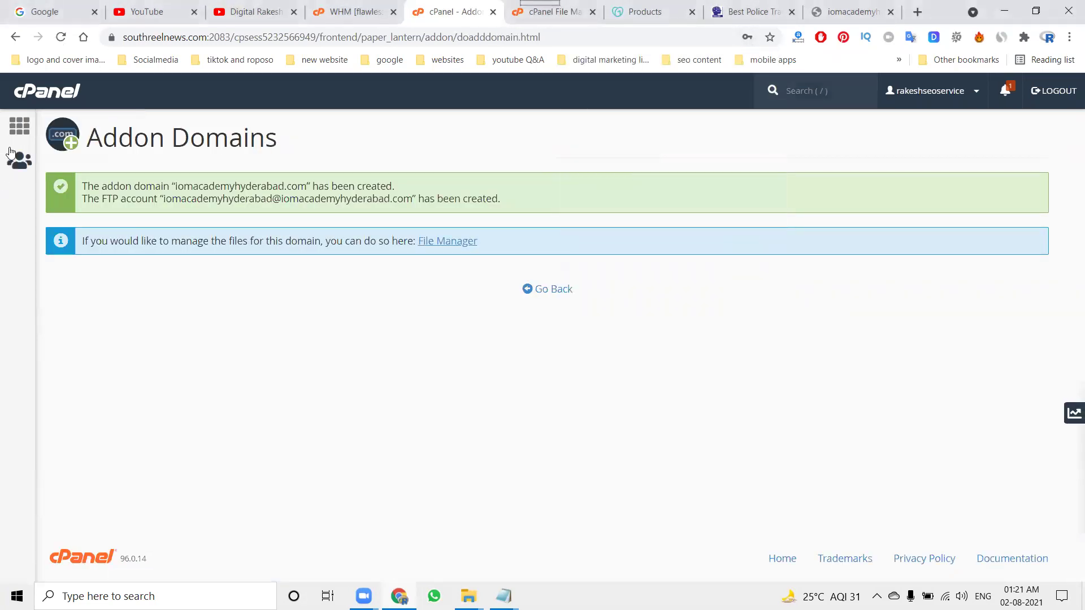
pyautogui.click(17, 129)
pyautogui.scroll(-5, 436, 361)
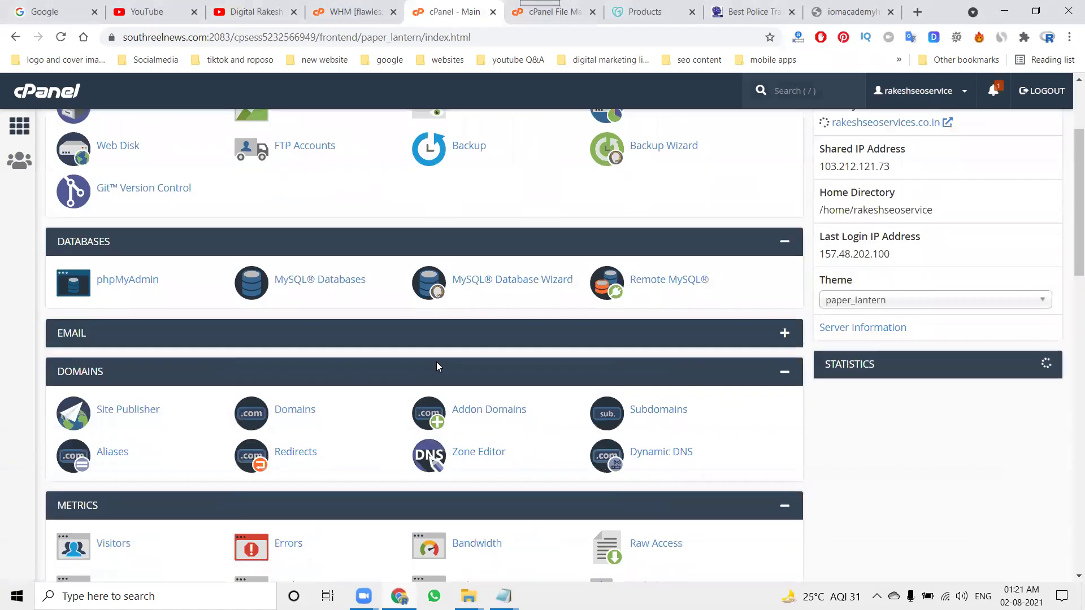
pyautogui.click(644, 281)
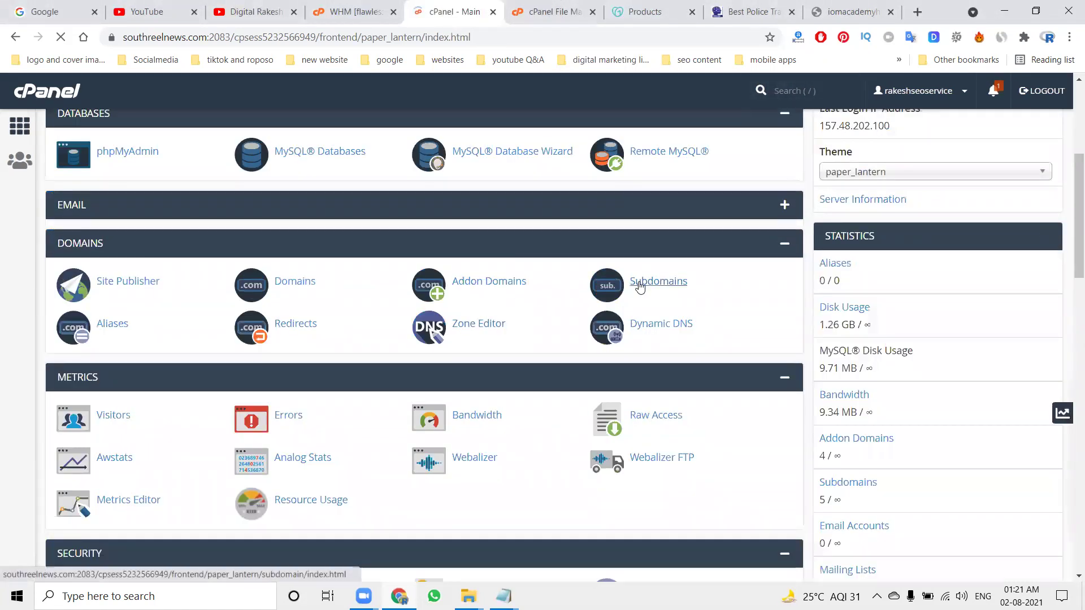
pyautogui.scroll(-4, 411, 382)
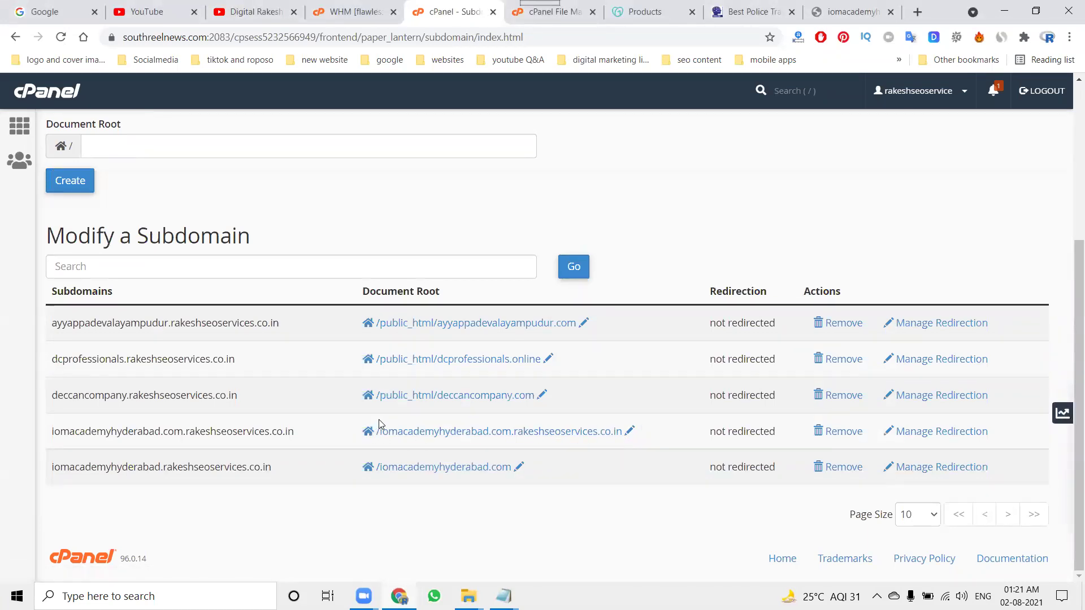
pyautogui.moveTo(383, 424); pyautogui.dragTo(623, 432)
pyautogui.hotkey('ctrl', 'c')
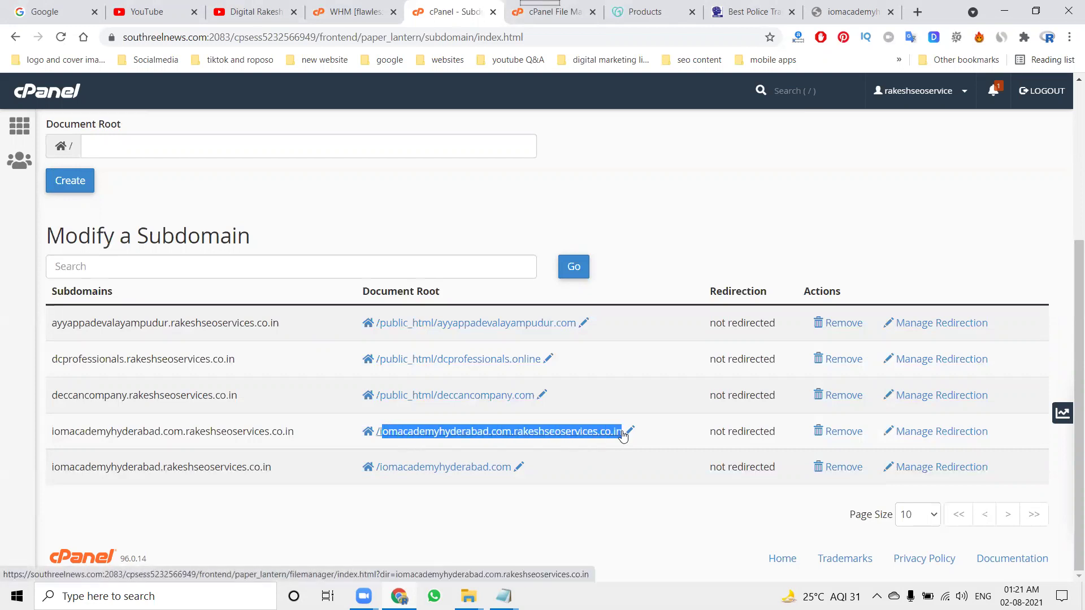
# Open iomacademyhyderabad.com.rakeshseoservices.co.in in a new tab, which returns 404 Not Found.
pyautogui.press('super+Right')
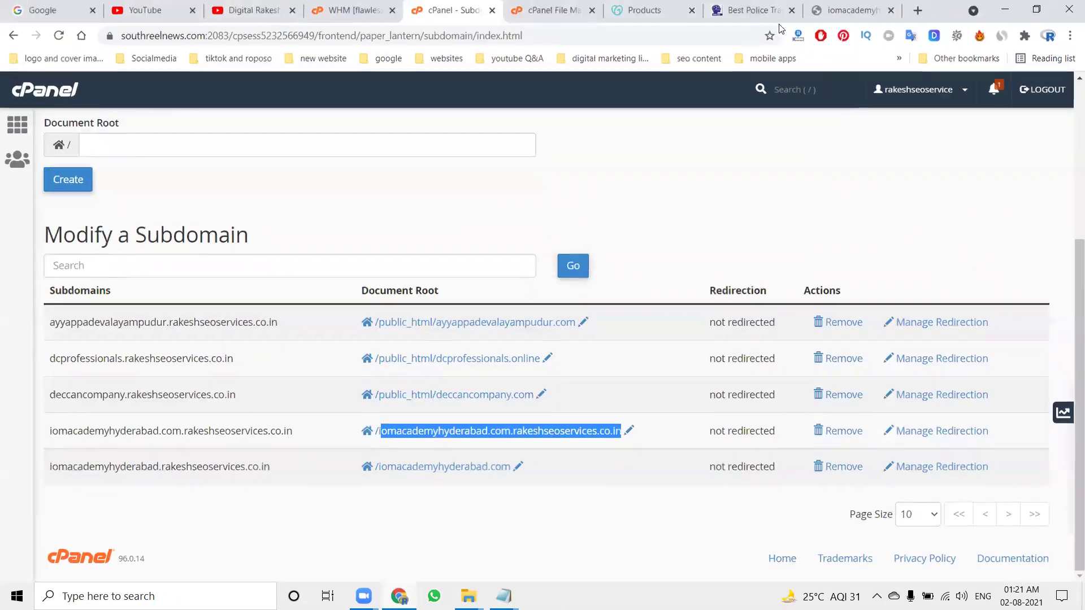
pyautogui.press('super+Up')
pyautogui.click(918, 12)
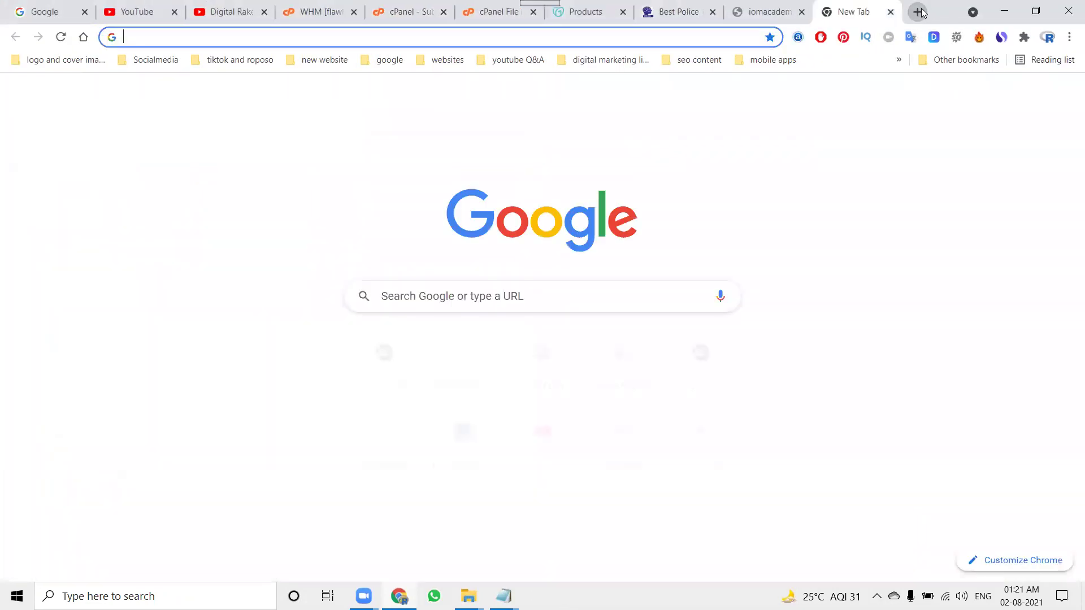
pyautogui.hotkey('ctrl', 'v')
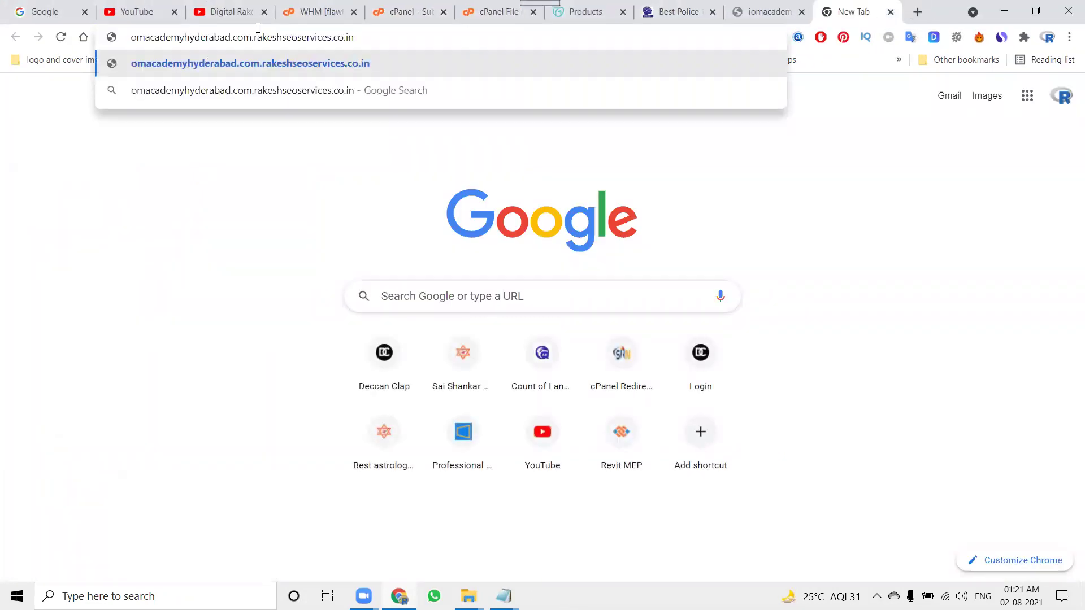
pyautogui.write('i')
pyautogui.press('Return')
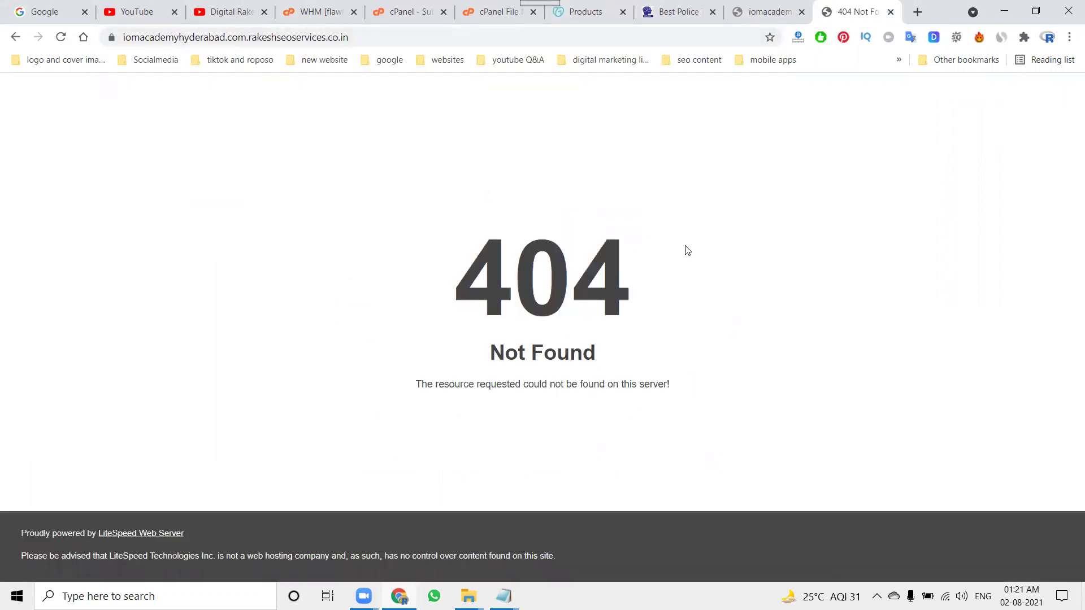
# Reload iomacademyhyderabad.com, which still fails with DNS_PROBE_FINISHED_NXDOMAIN.
pyautogui.click(769, 6)
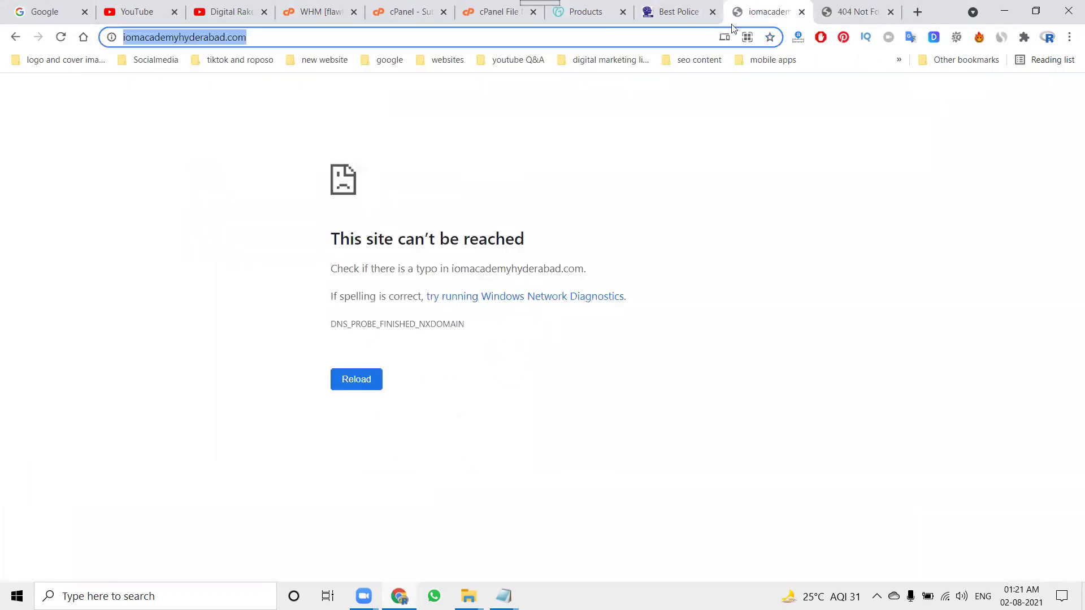
pyautogui.click(60, 38)
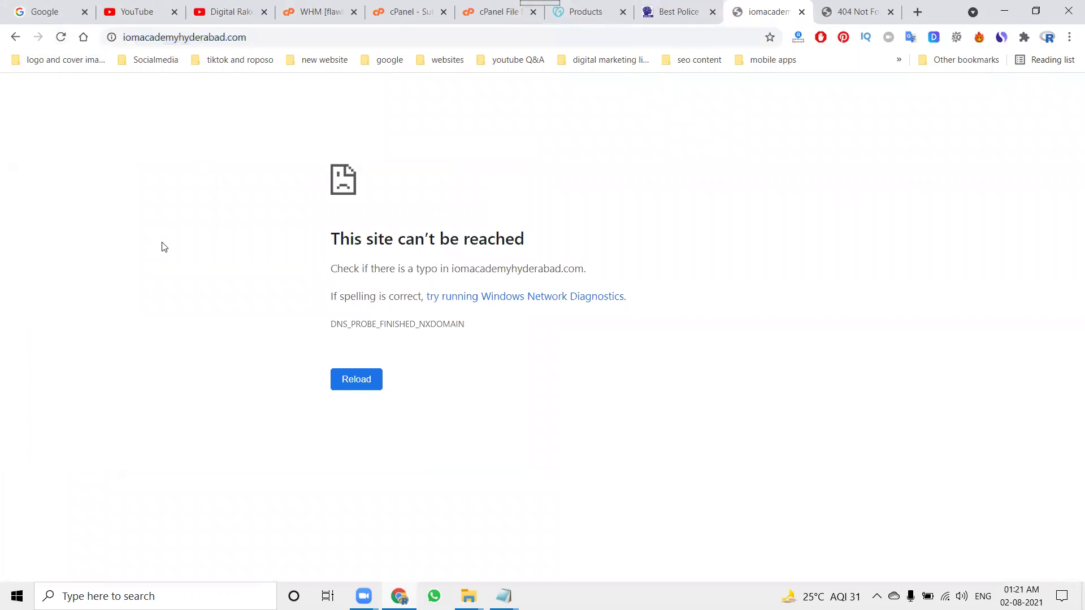
pyautogui.click(873, 7)
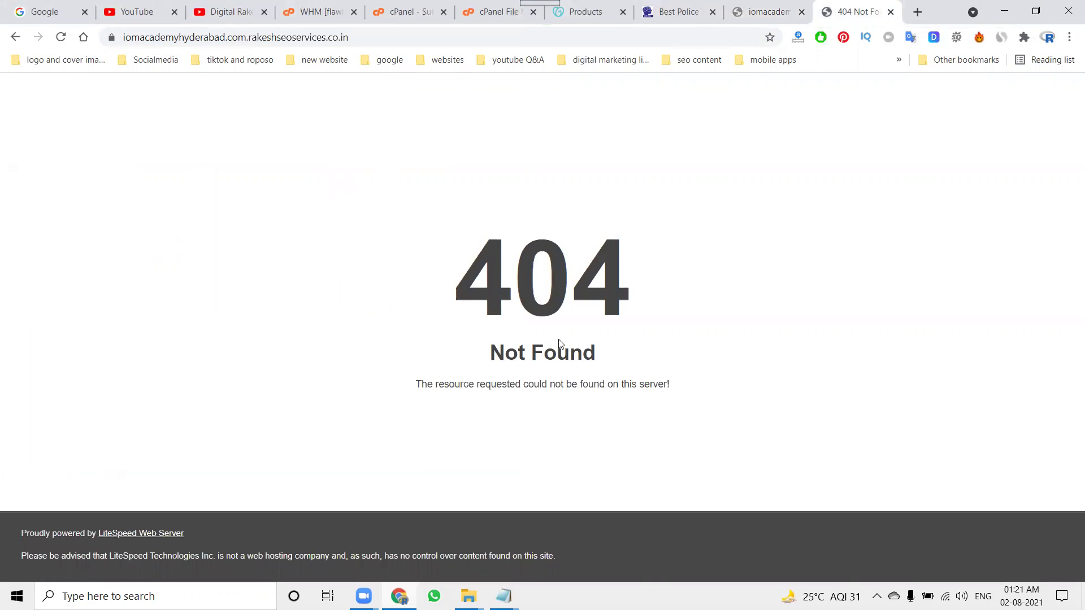
pyautogui.click(760, 11)
pyautogui.click(856, 10)
pyautogui.click(767, 4)
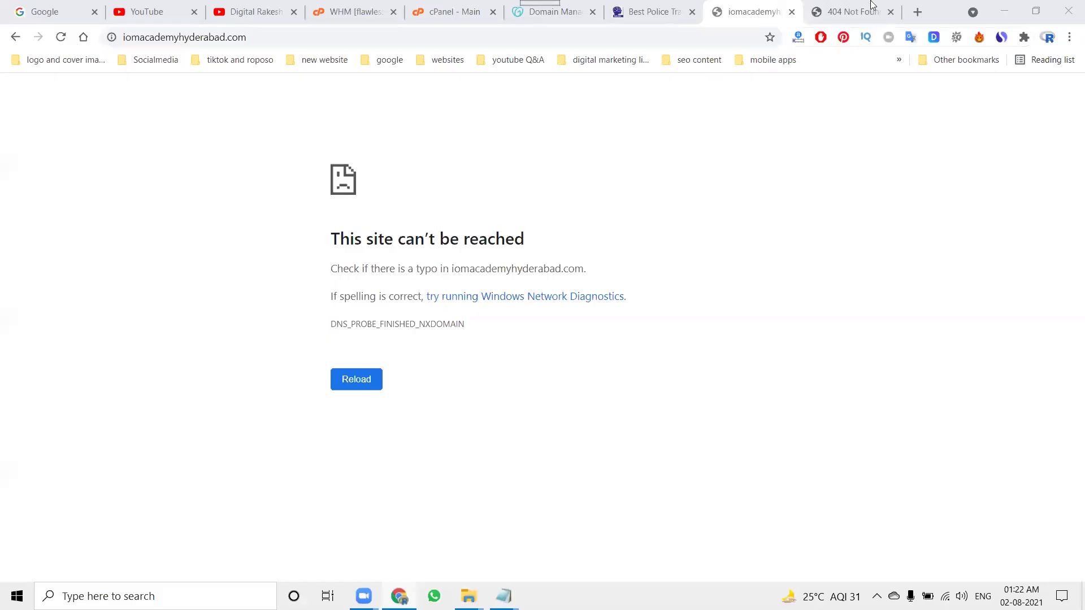
# Refresh the subdomain and iomacademyhyderabad.com tabs, then return to the cPanel Main tab.
pyautogui.click(863, 5)
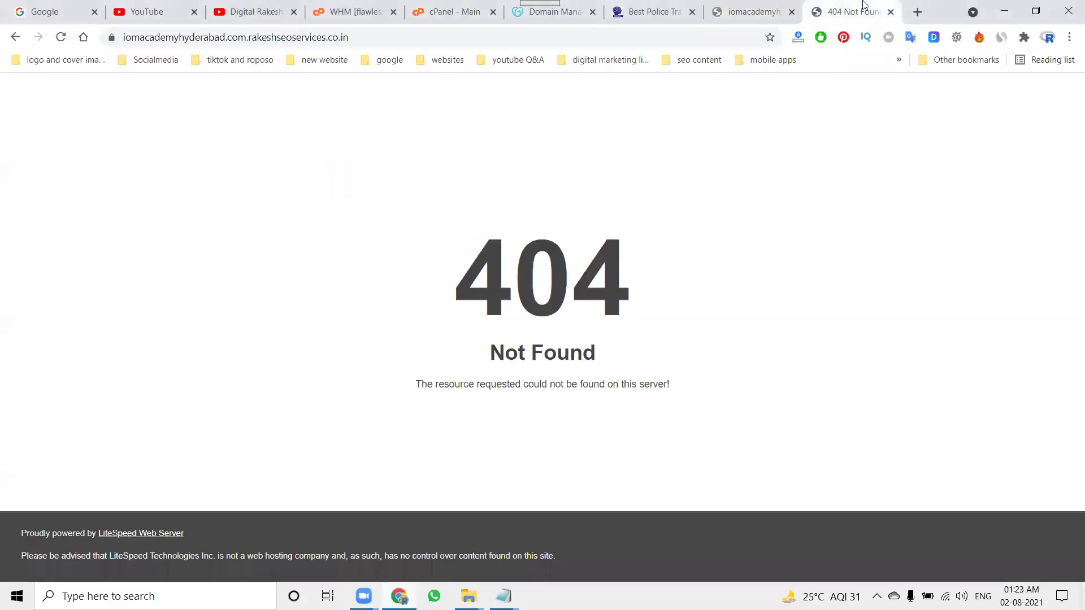
pyautogui.press('F5')
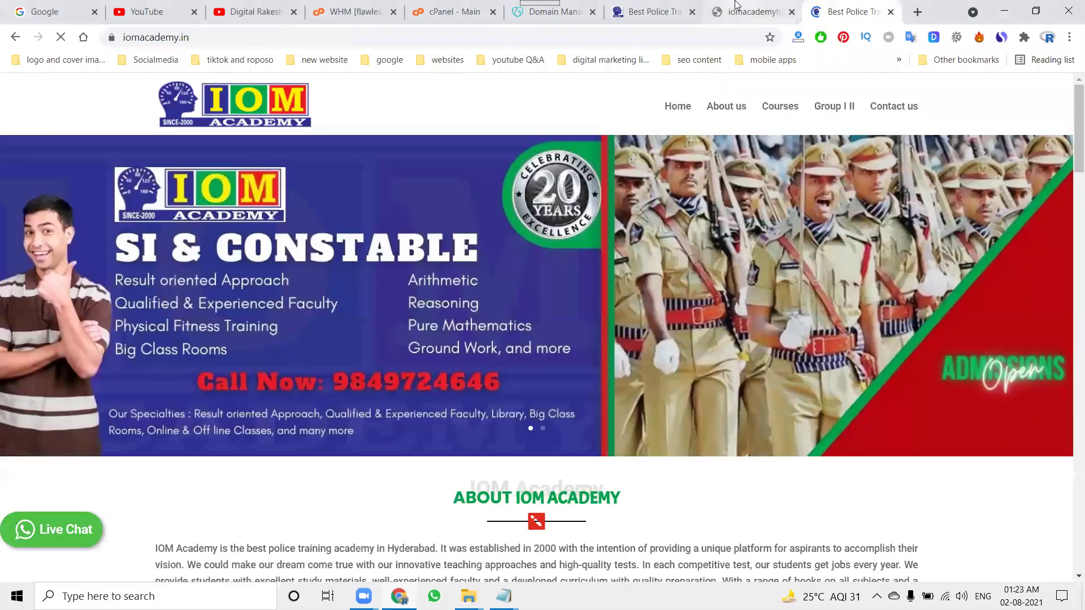
pyautogui.click(737, 5)
pyautogui.press('F5')
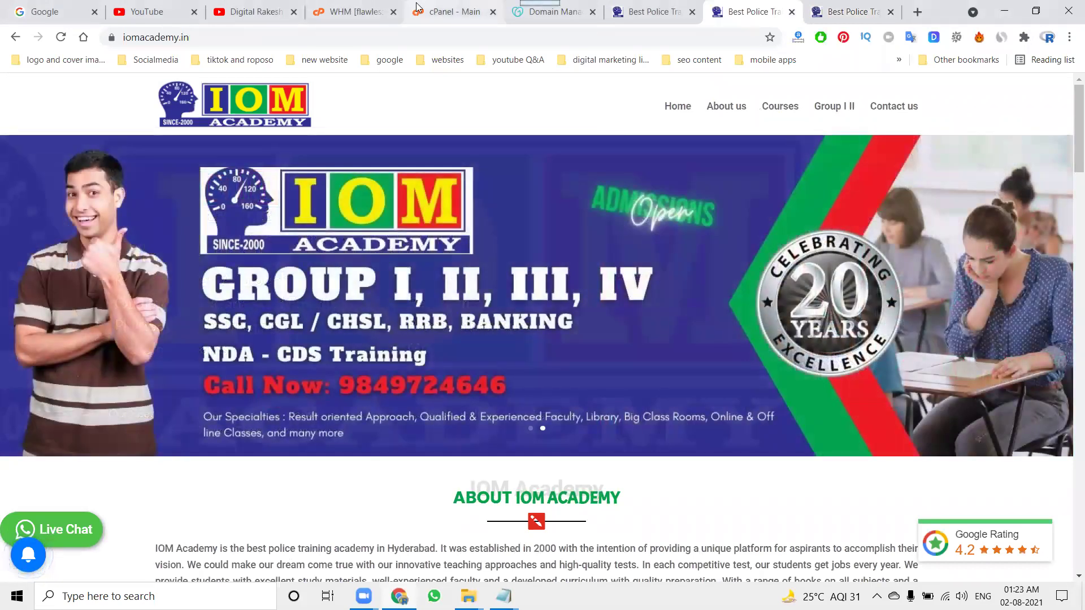
pyautogui.click(417, 8)
# Remove the iomacademyhyderabad.com.rakeshseoservices.co.in row under Modify a Subdomain and confirm Delete Subdomain.
pyautogui.scroll(-6, 474, 390)
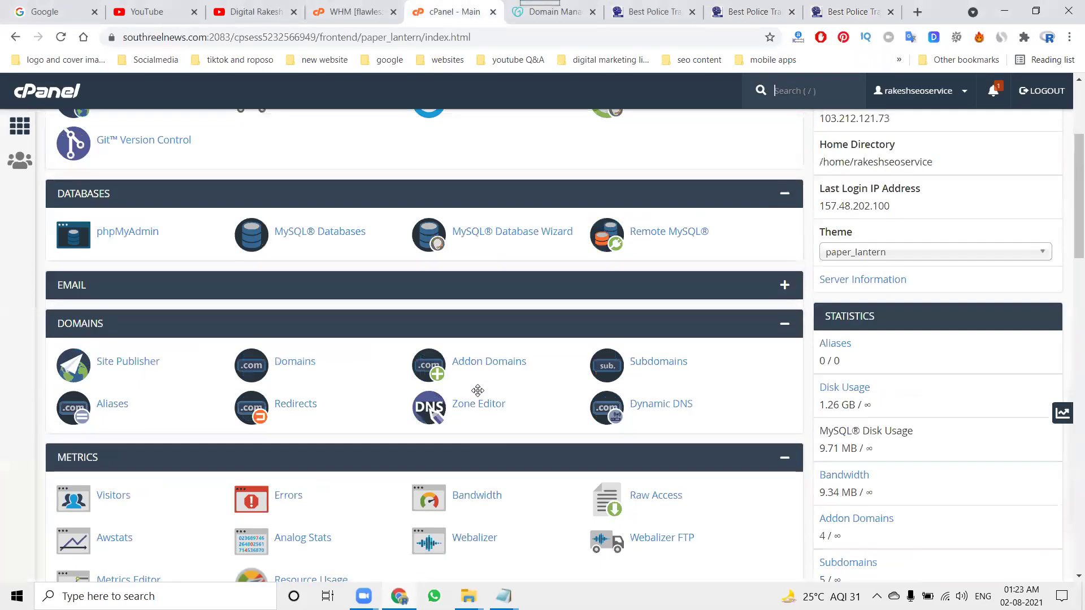
pyautogui.click(650, 212)
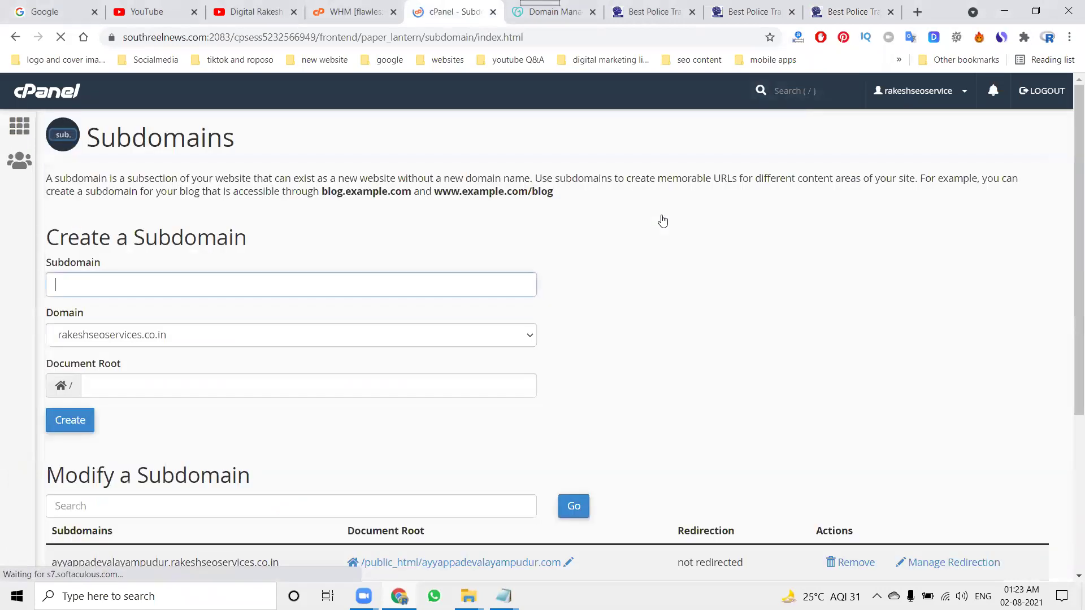
pyautogui.scroll(-4, 351, 355)
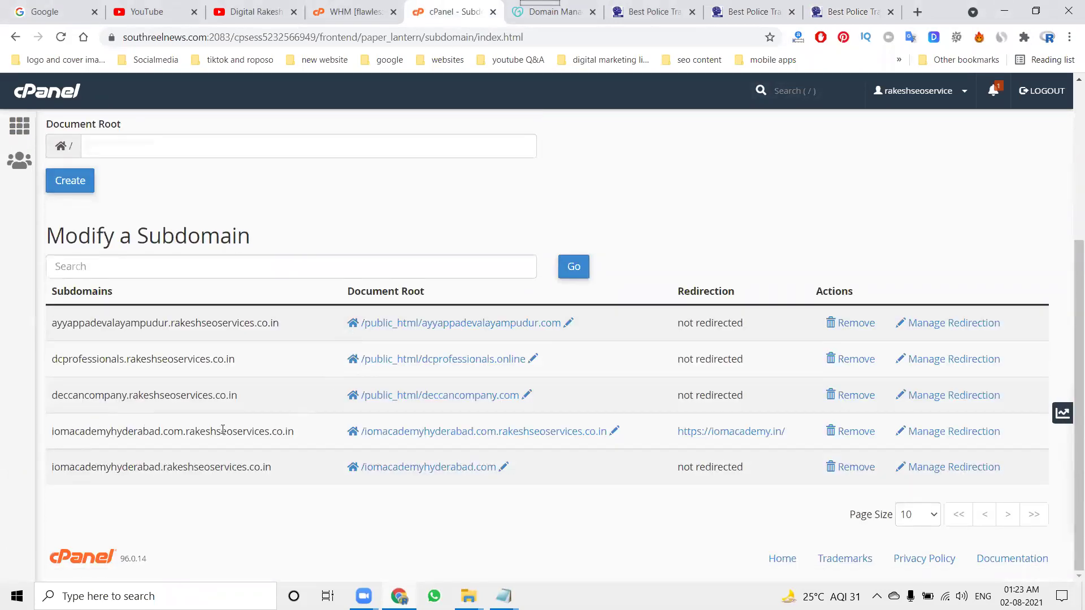
pyautogui.click(853, 432)
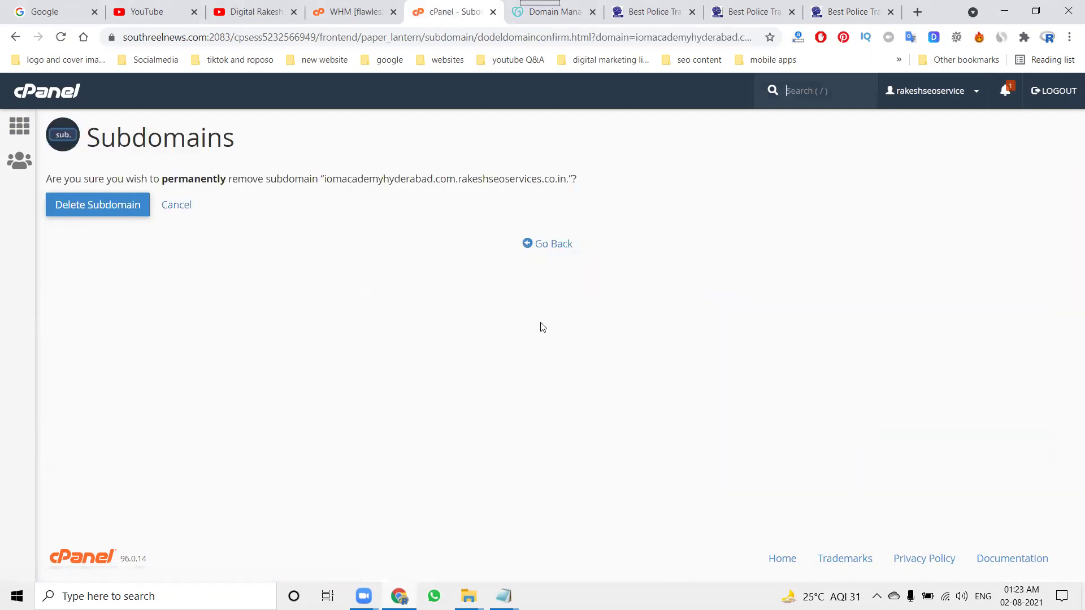
pyautogui.click(126, 210)
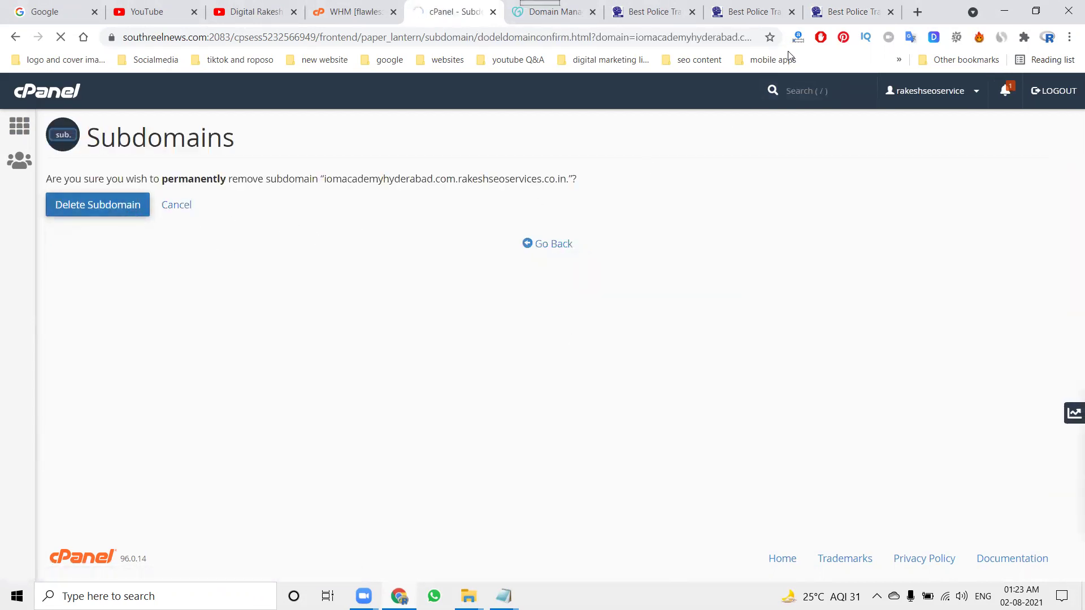
# Check the iomacademy.in site tab, close it, and return to the cPanel removal confirmation.
pyautogui.click(826, 22)
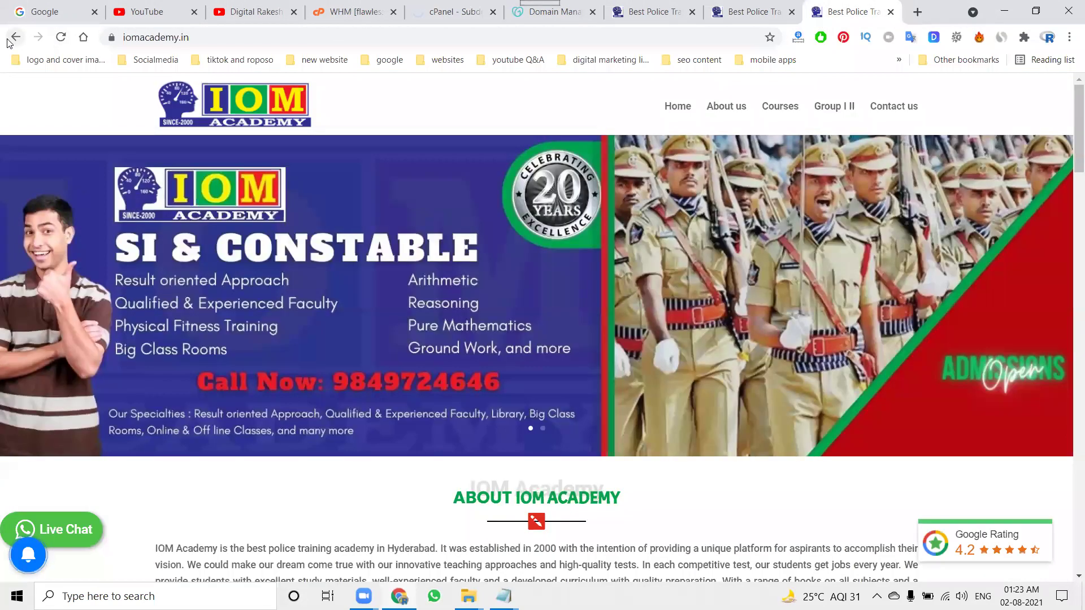
pyautogui.click(11, 38)
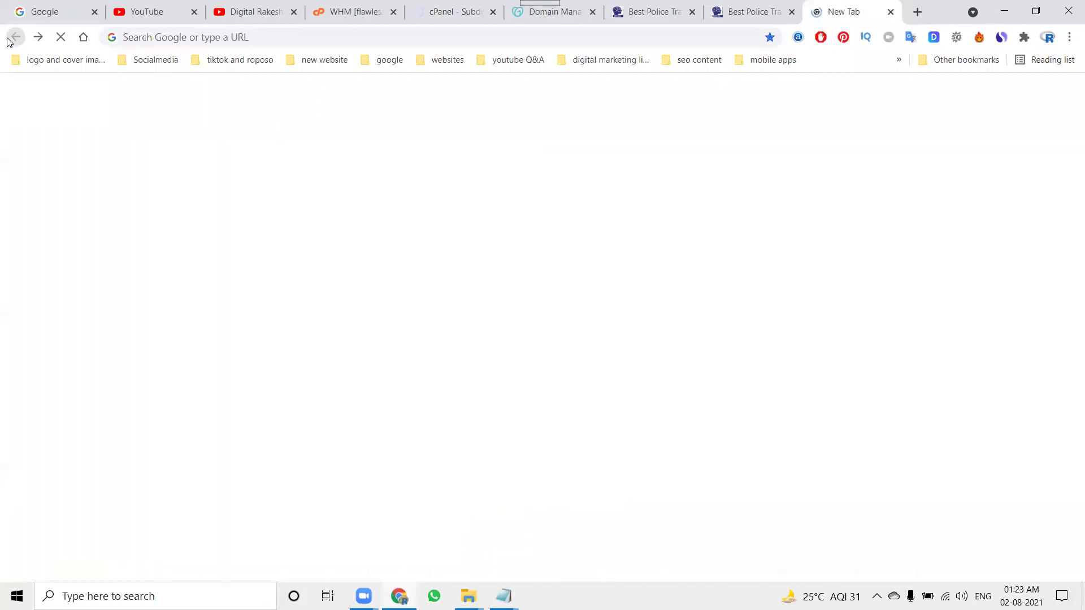
pyautogui.click(36, 39)
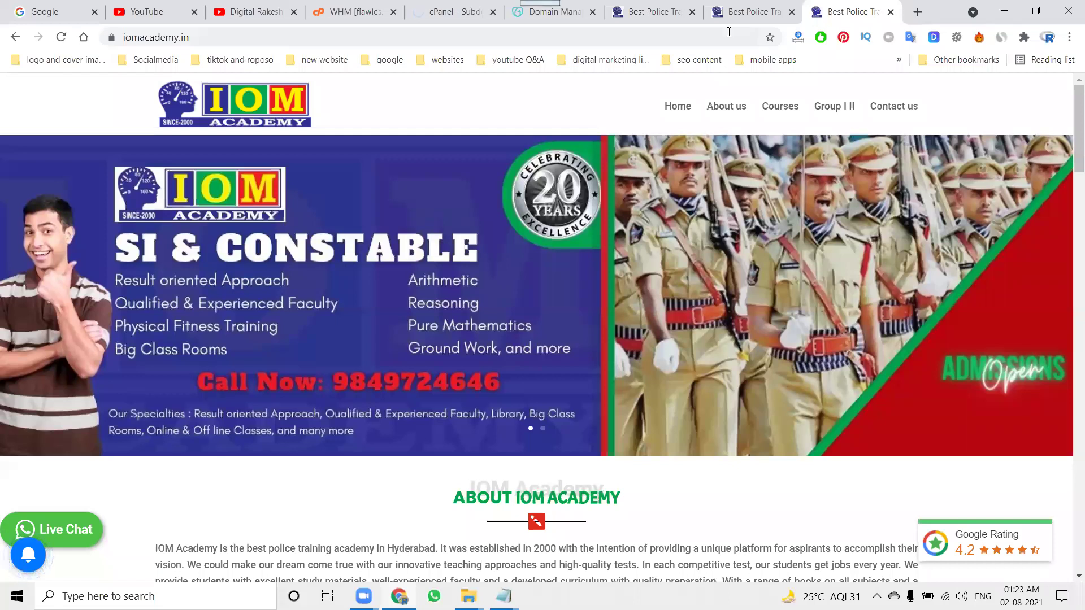
pyautogui.click(891, 12)
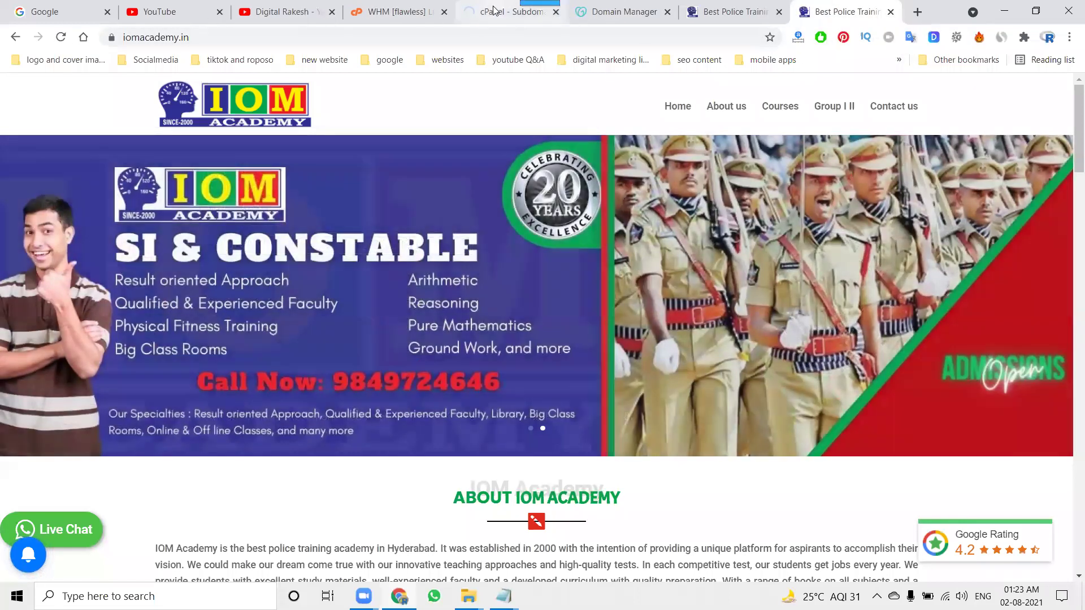
pyautogui.click(525, 12)
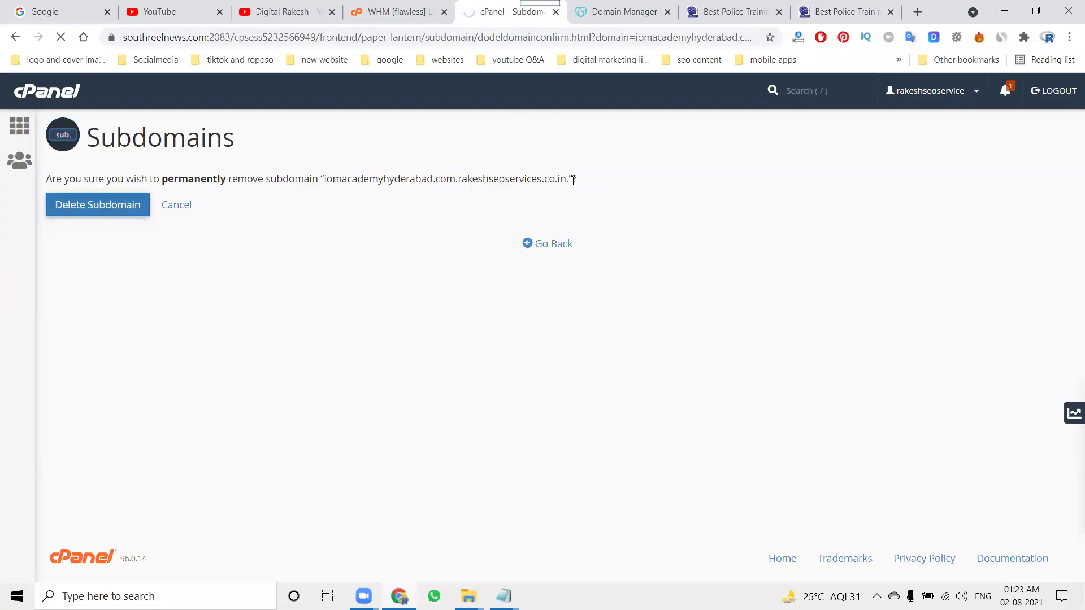
# Copy iomacademyhyderabad.com.rakeshseoservices.co.in from the confirmation text and load it in a new tab.
pyautogui.moveTo(566, 178); pyautogui.dragTo(323, 178)
pyautogui.hotkey('ctrl', 'c')
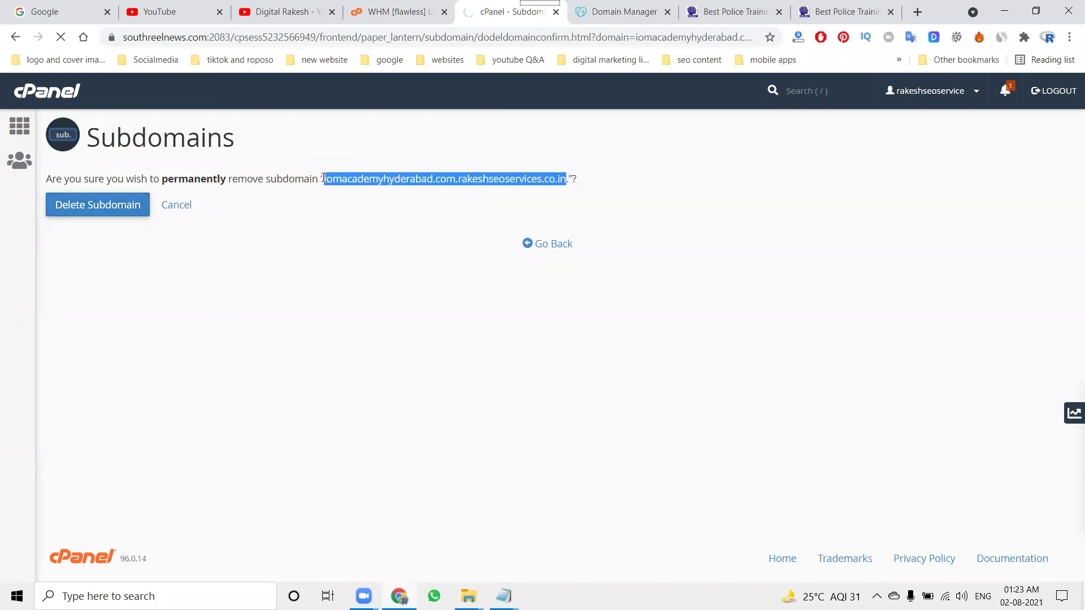
pyautogui.click(918, 12)
pyautogui.hotkey('ctrl', 'v')
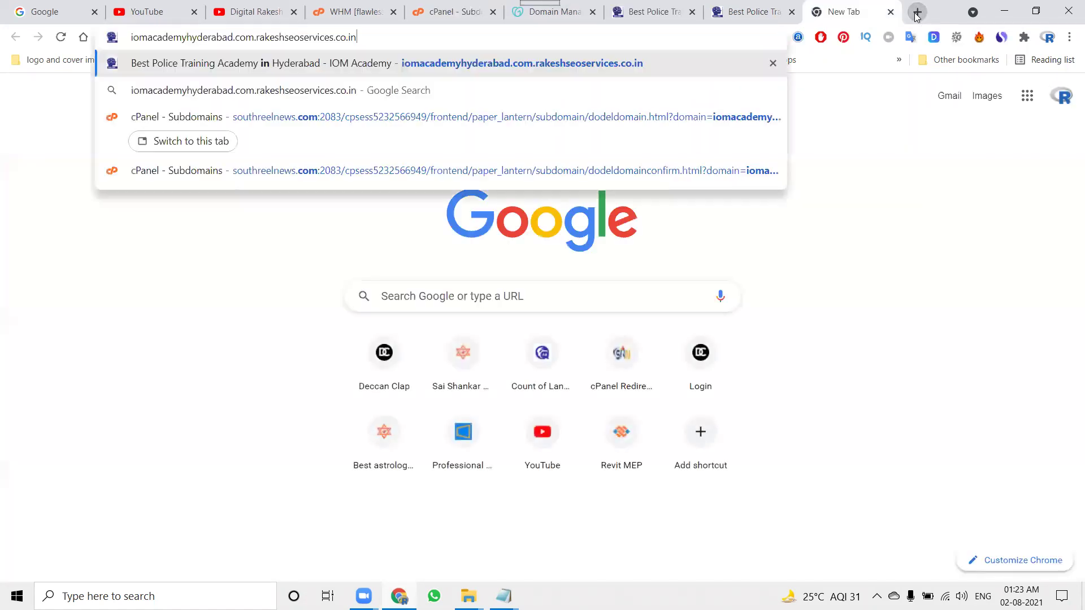
pyautogui.press('Return')
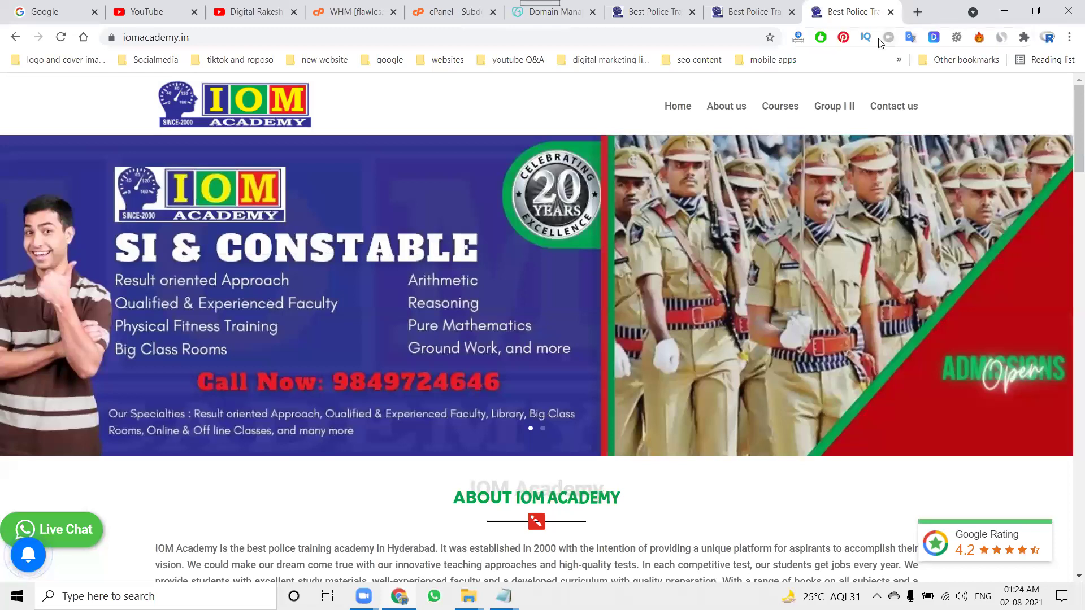
# Load the subdomain in a new Incognito window, where it shows 404 Not Found.
pyautogui.click(1070, 37)
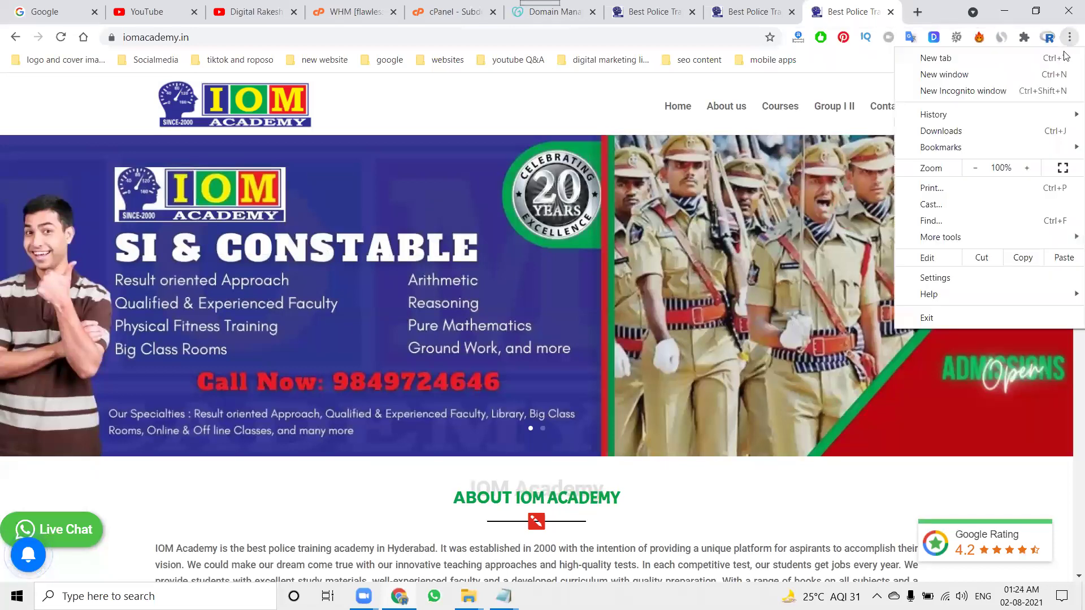
pyautogui.click(1018, 89)
pyautogui.hotkey('ctrl', 'v')
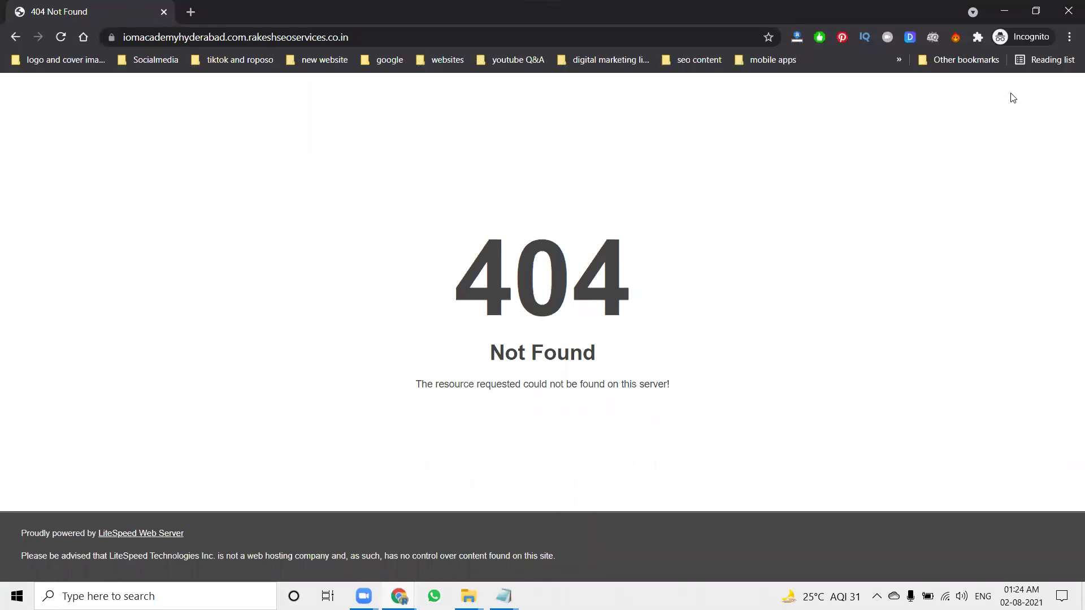
# Close the private window and go back to the cPanel subdomain list.
pyautogui.click(1004, 11)
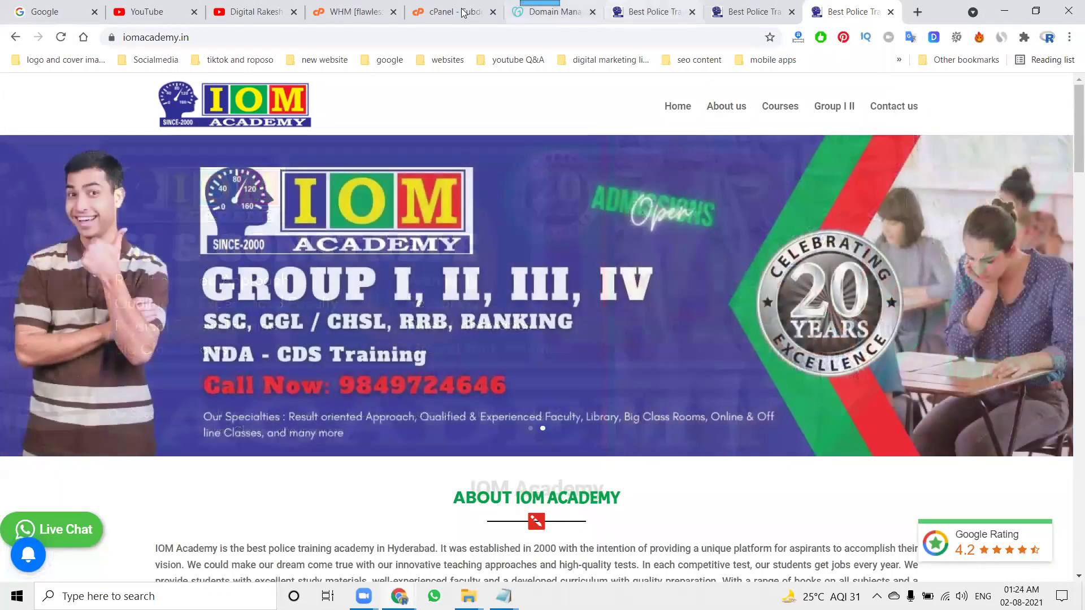
pyautogui.click(449, 12)
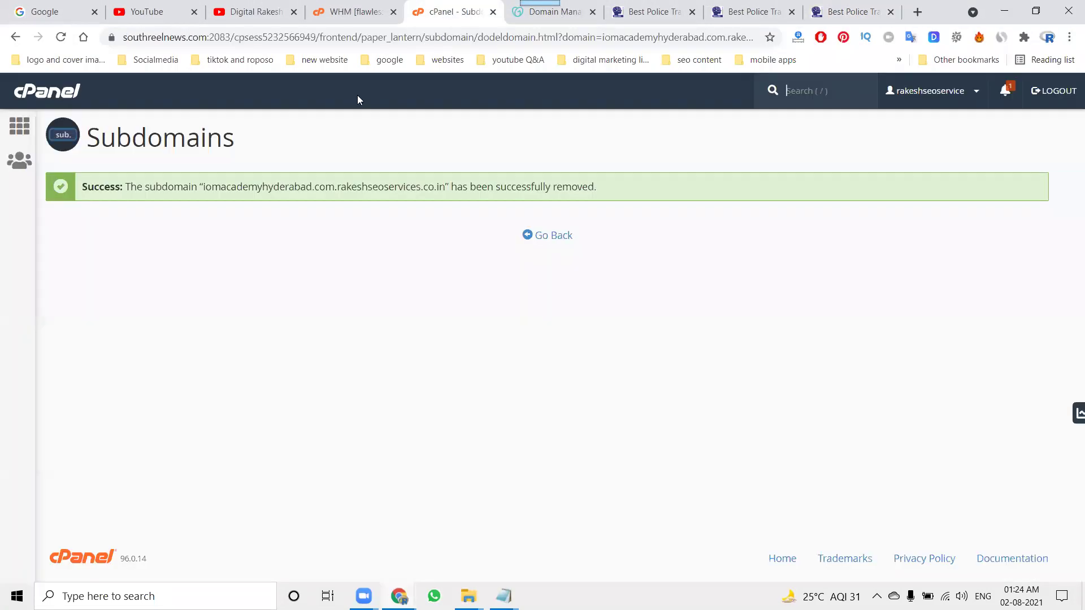
pyautogui.click(537, 237)
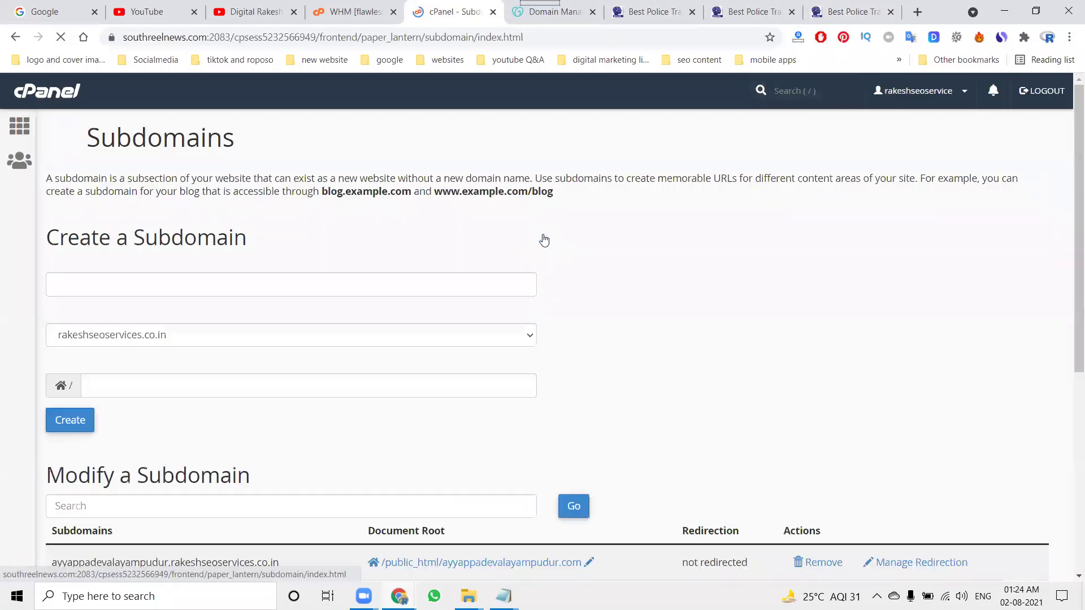
pyautogui.scroll(-3, 423, 279)
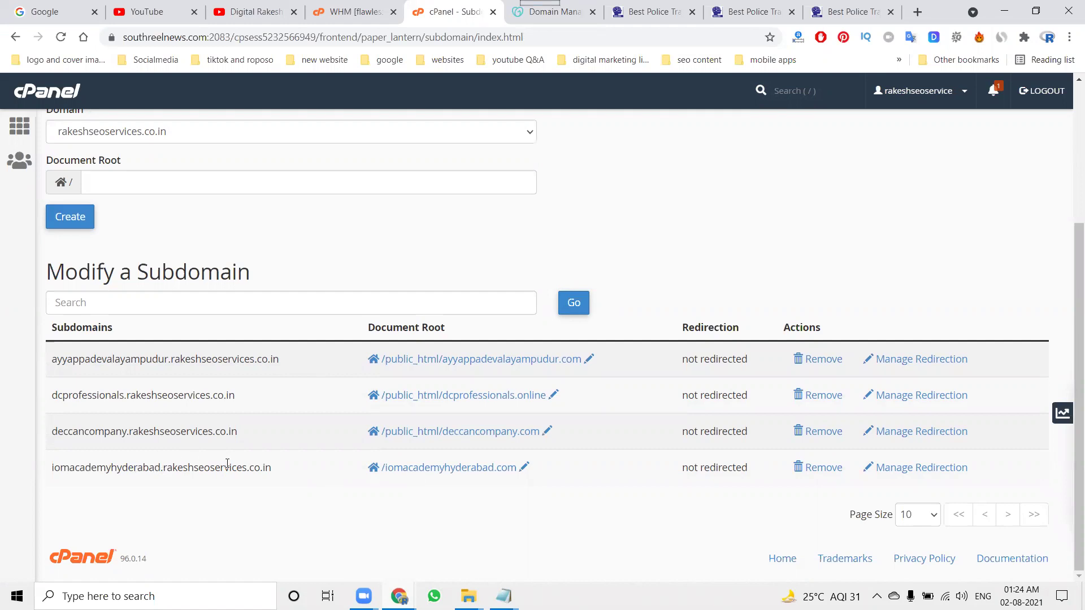
# Try deleting iomacademyhyderabad.rakeshseoservices.co.in, which errors over its addon domain, then go back.
pyautogui.click(808, 468)
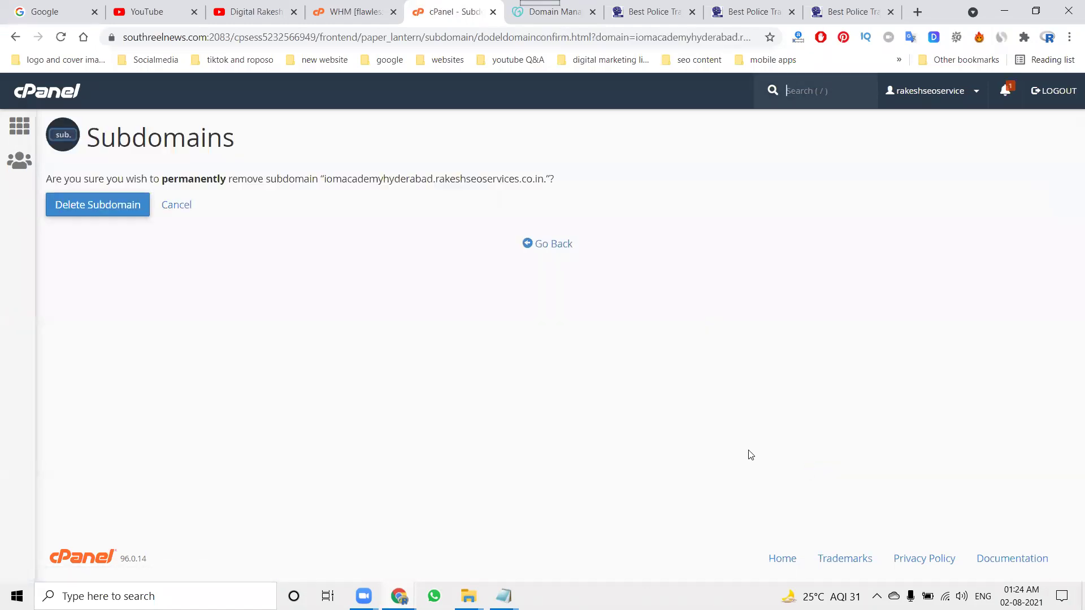
pyautogui.click(108, 207)
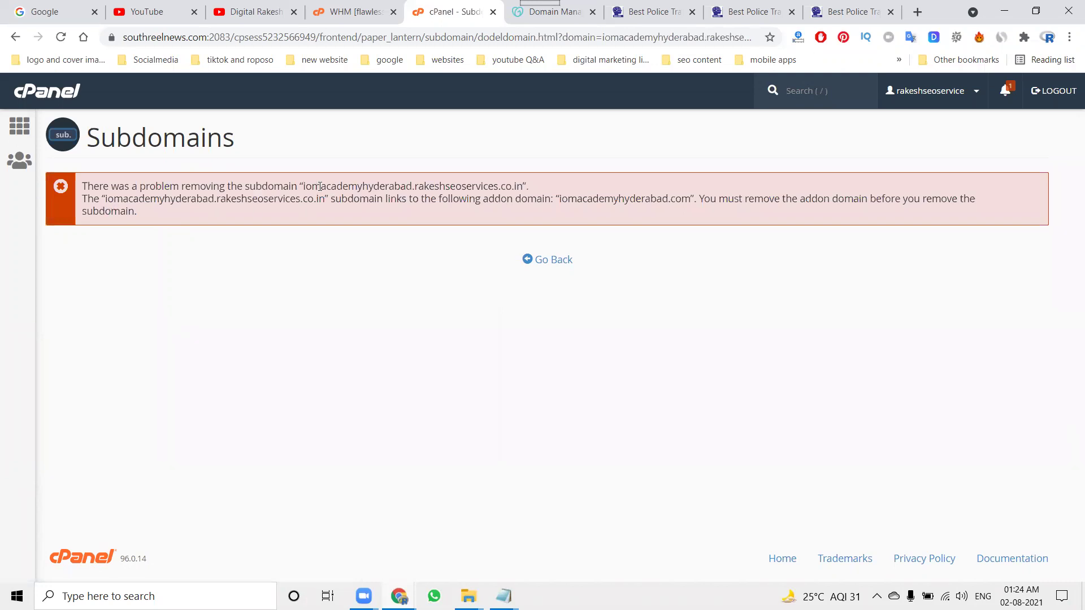
pyautogui.click(553, 261)
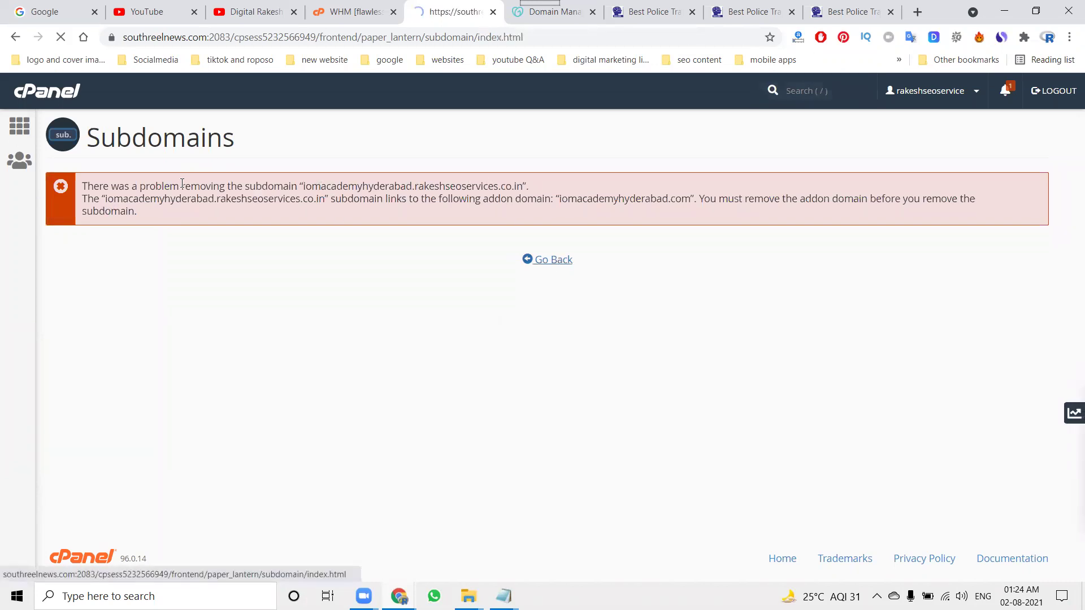
pyautogui.click(19, 125)
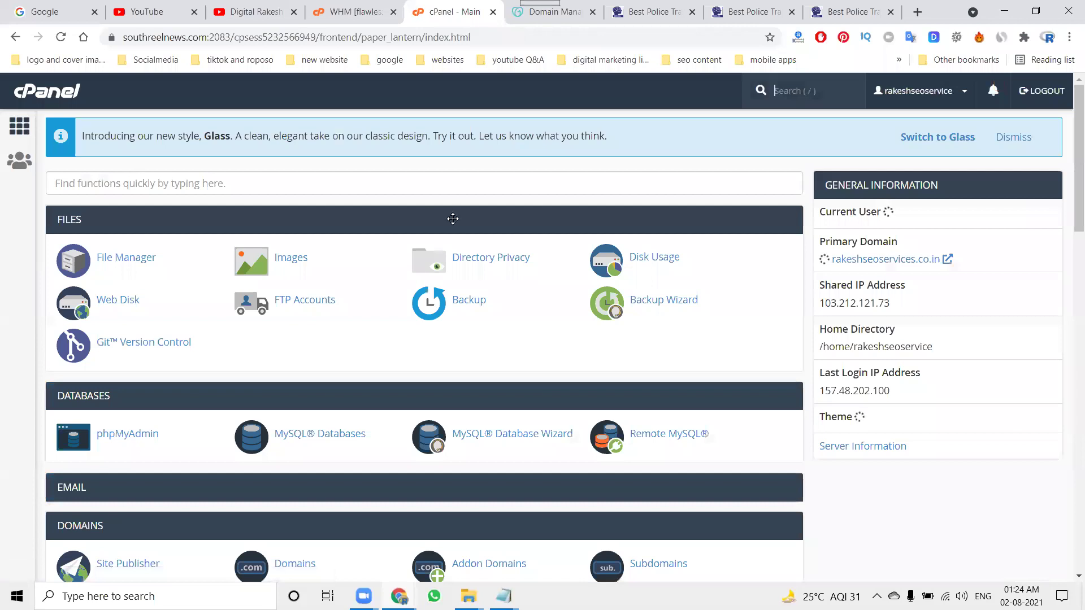
pyautogui.scroll(-5, 523, 320)
pyautogui.click(643, 287)
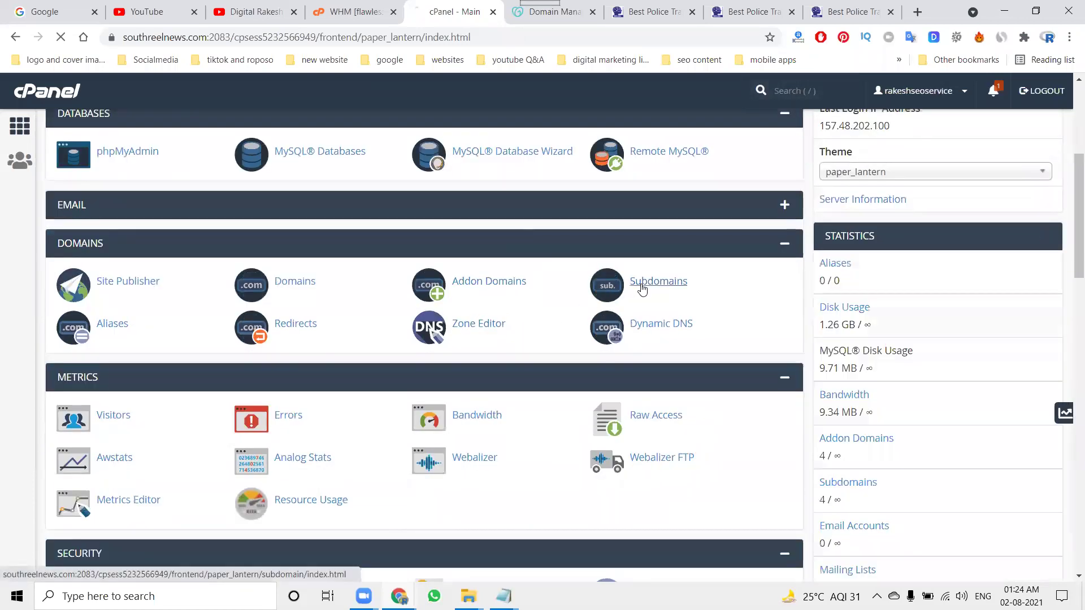
pyautogui.scroll(-4, 585, 310)
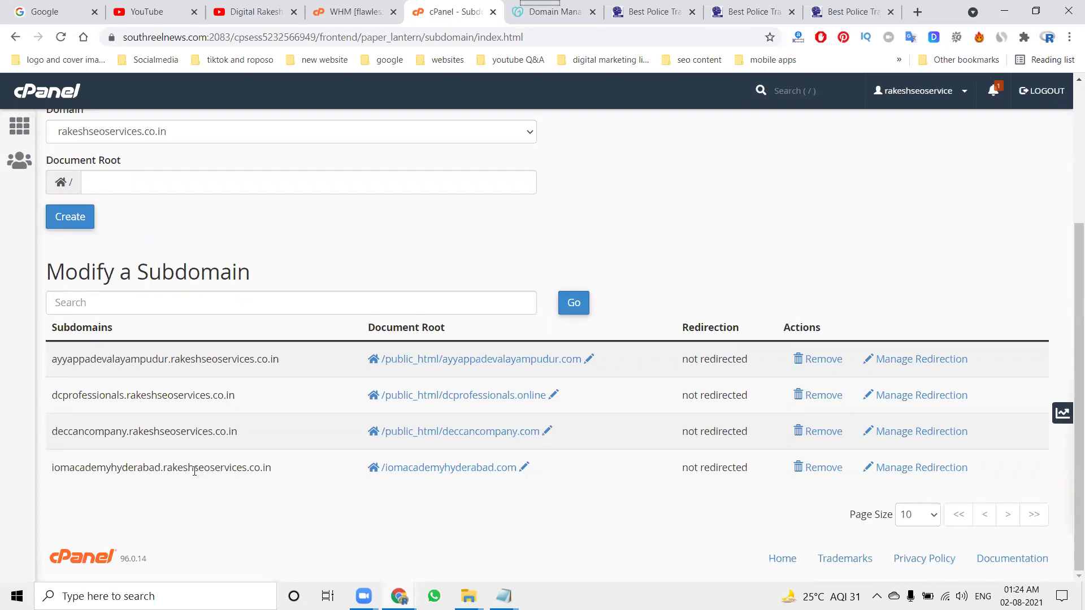
pyautogui.click(19, 125)
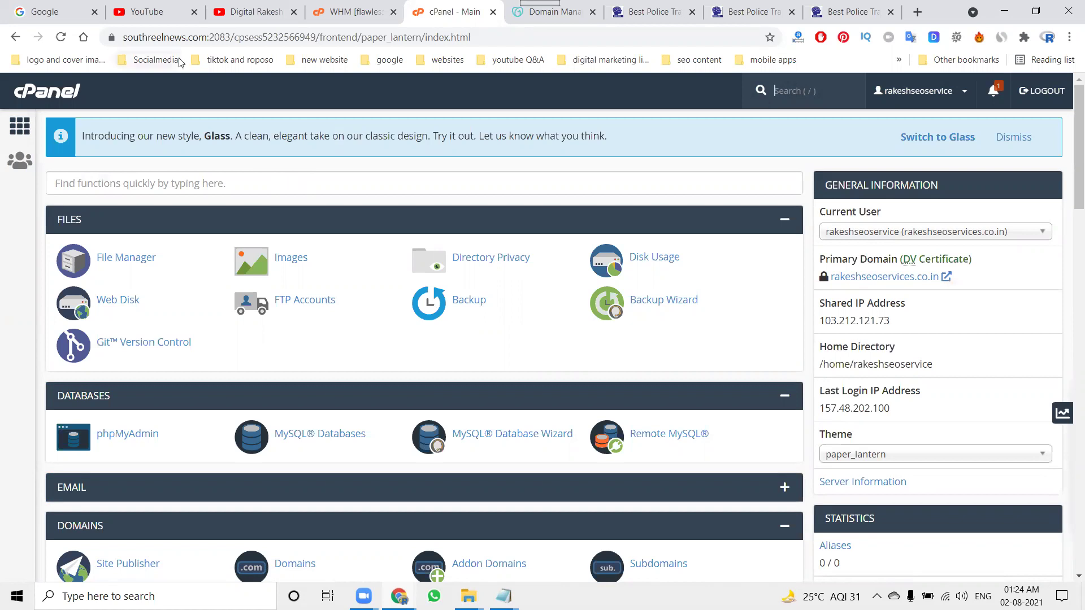
# Switch to the tab showing the channel's uploaded videos on YouTube.
pyautogui.click(219, 7)
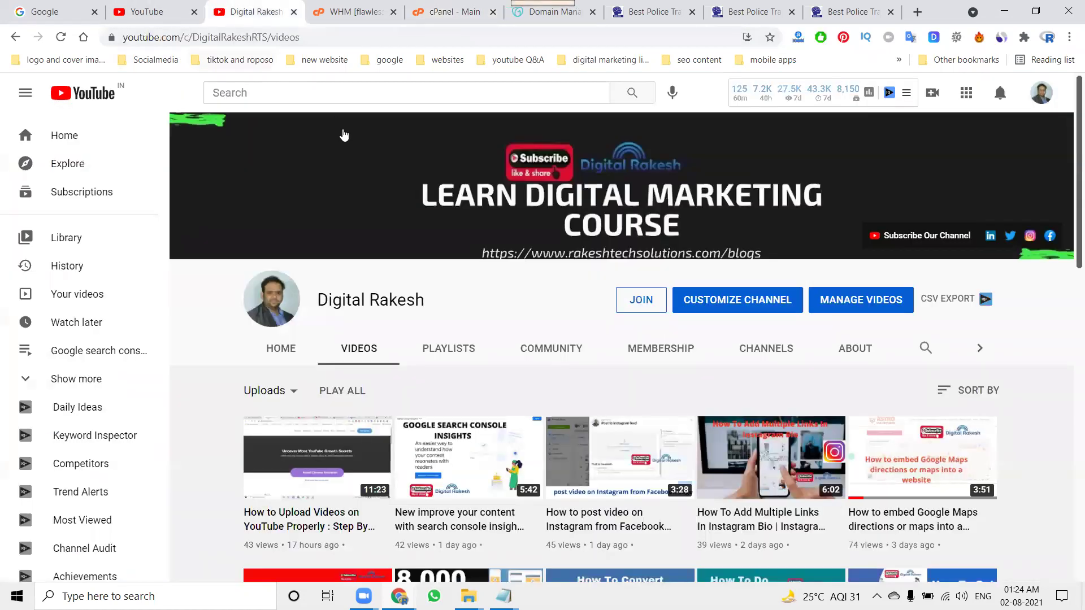